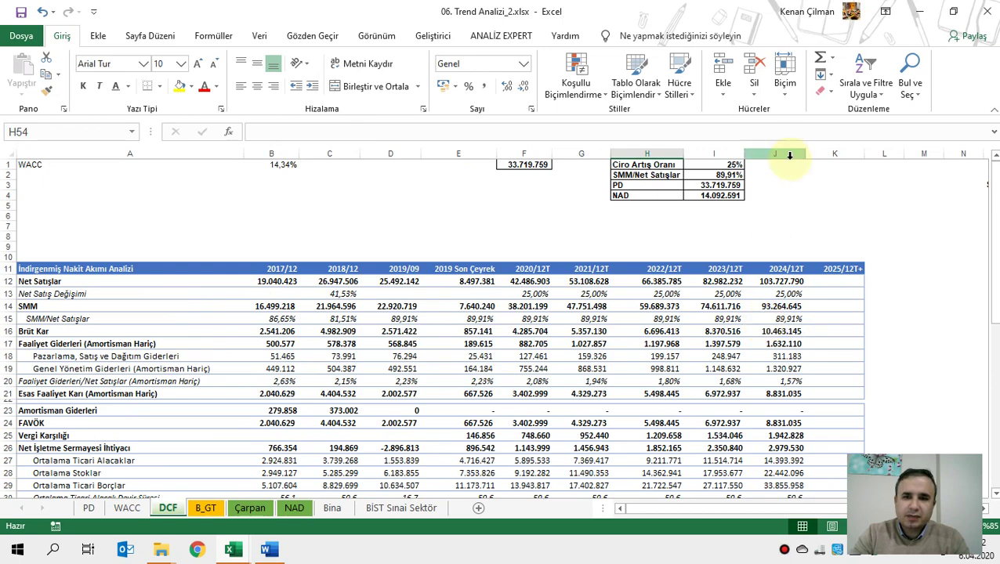
# Examine the SMM/Net Satışlar and PD sensitivity table in O3:P18 of the DCF sheet
pyautogui.press('Right')
pyautogui.press('Right')
pyautogui.press('Right')
pyautogui.press('Right')
pyautogui.press('Right')
pyautogui.press('Right')
pyautogui.press('Right')
pyautogui.press('Right')
pyautogui.press('Right')
pyautogui.press('Right')
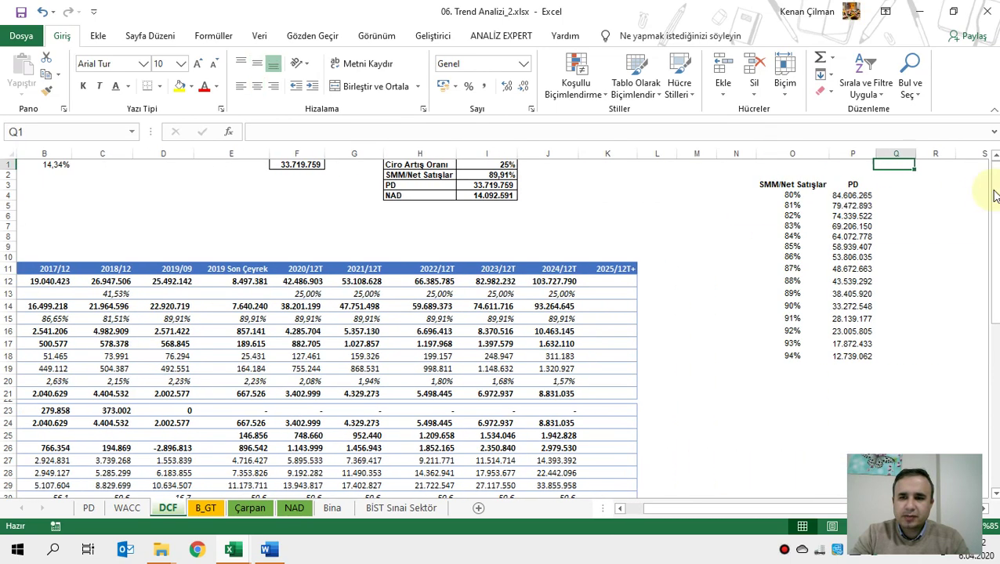
pyautogui.click(663, 184)
pyautogui.moveTo(688, 183); pyautogui.dragTo(759, 384)
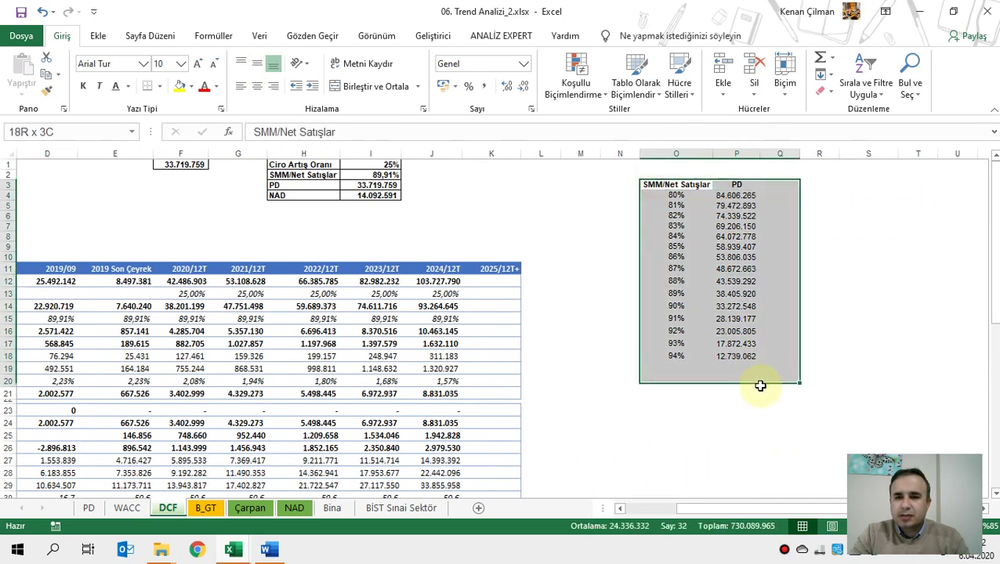
pyautogui.click(681, 184)
pyautogui.moveTo(681, 184); pyautogui.dragTo(671, 356)
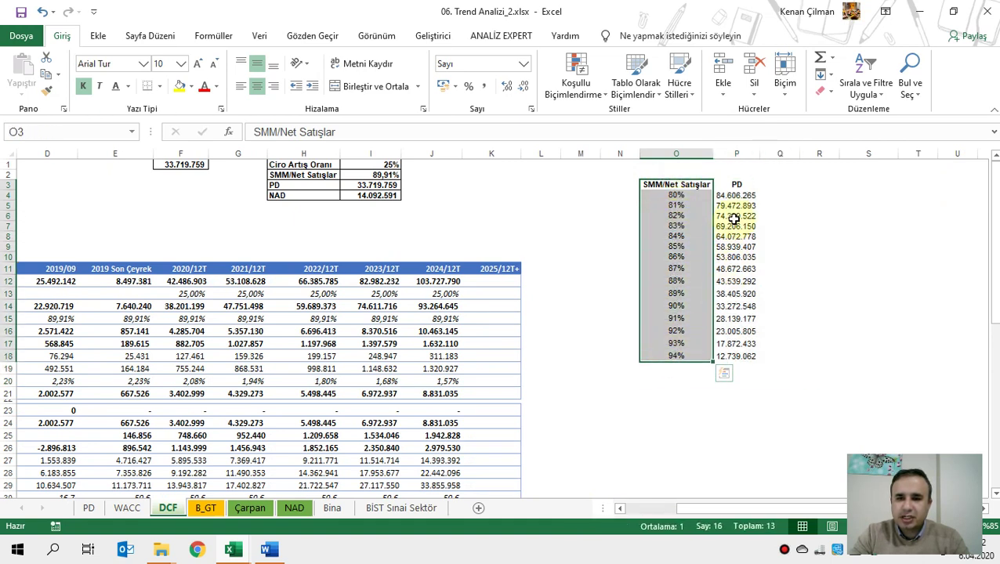
pyautogui.moveTo(737, 197); pyautogui.dragTo(733, 357)
# Review the SMM/Net Satışlar ratios in E15:J15 and how the ratios in column O pair with the PD values in column P
pyautogui.moveTo(445, 319); pyautogui.dragTo(103, 319)
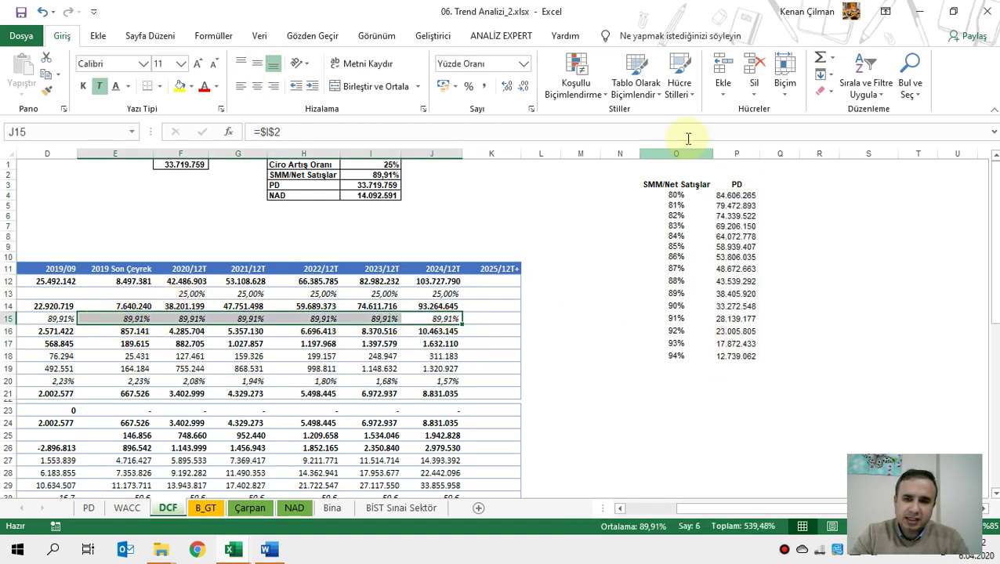
pyautogui.click(678, 196)
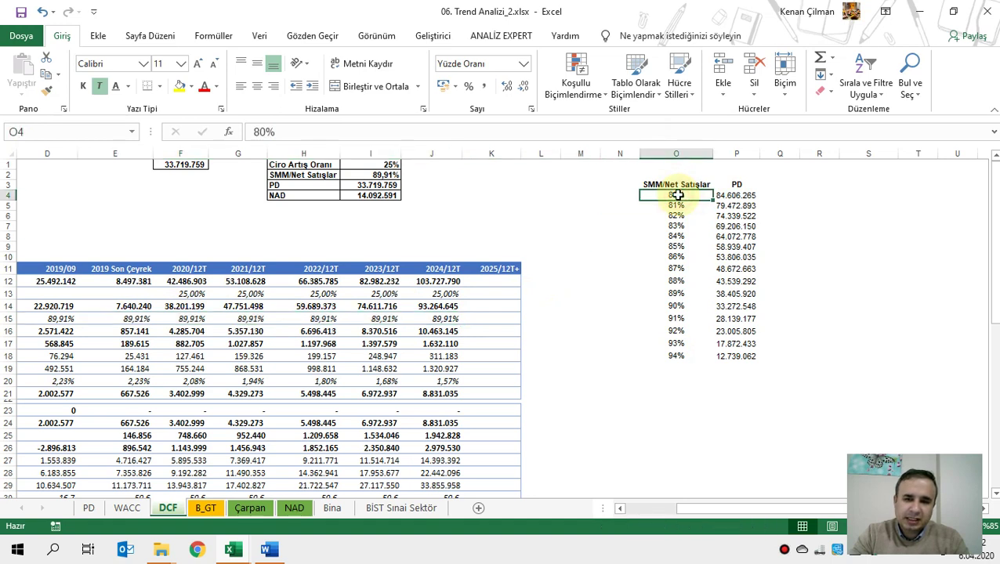
pyautogui.moveTo(668, 198); pyautogui.dragTo(741, 195)
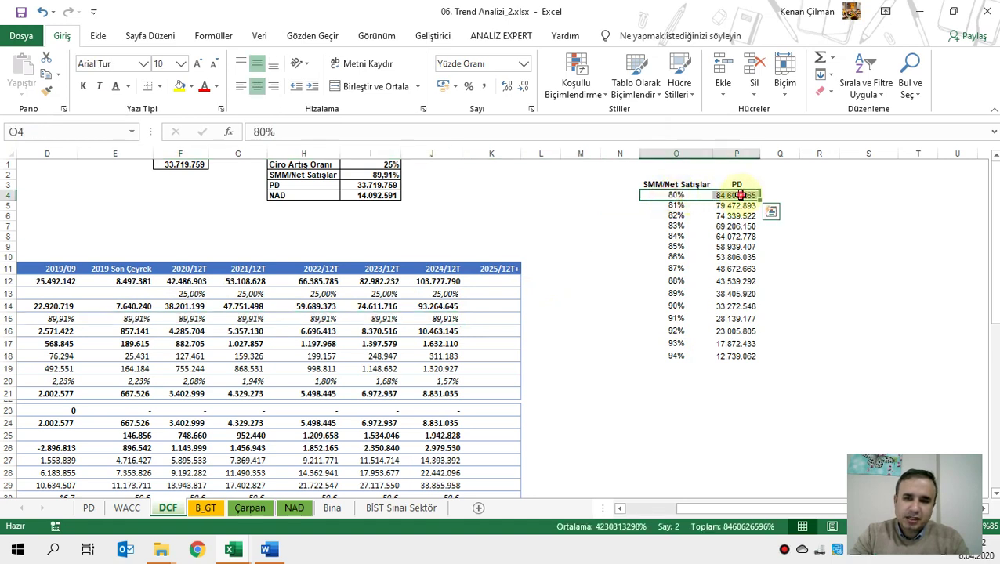
pyautogui.click(740, 195)
pyautogui.click(674, 196)
pyautogui.click(739, 205)
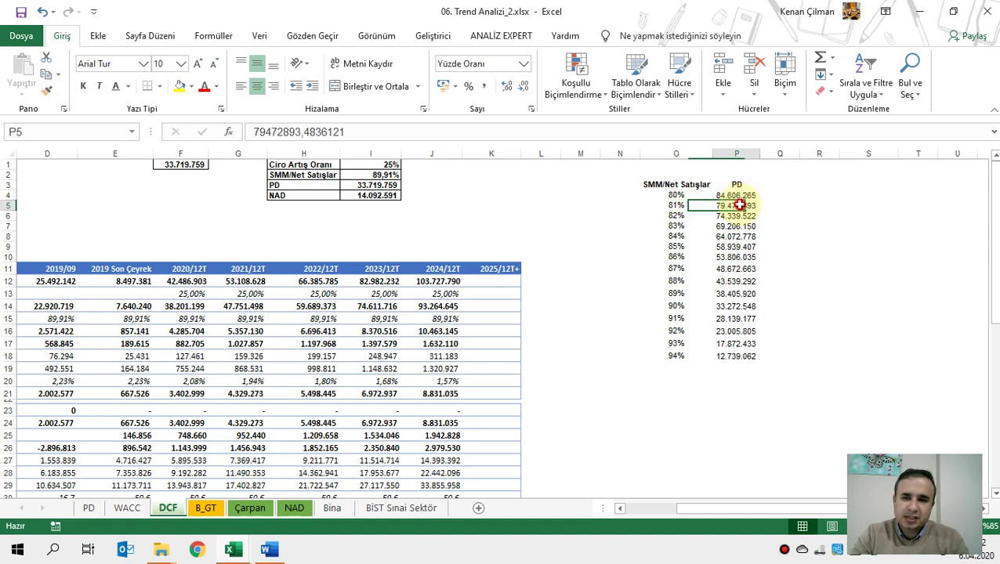
pyautogui.moveTo(662, 185); pyautogui.dragTo(746, 359)
pyautogui.click(656, 208)
pyautogui.moveTo(661, 187); pyautogui.dragTo(665, 352)
pyautogui.moveTo(732, 185); pyautogui.dragTo(735, 357)
pyautogui.click(646, 260)
pyautogui.moveTo(657, 187); pyautogui.dragTo(733, 356)
pyautogui.click(98, 35)
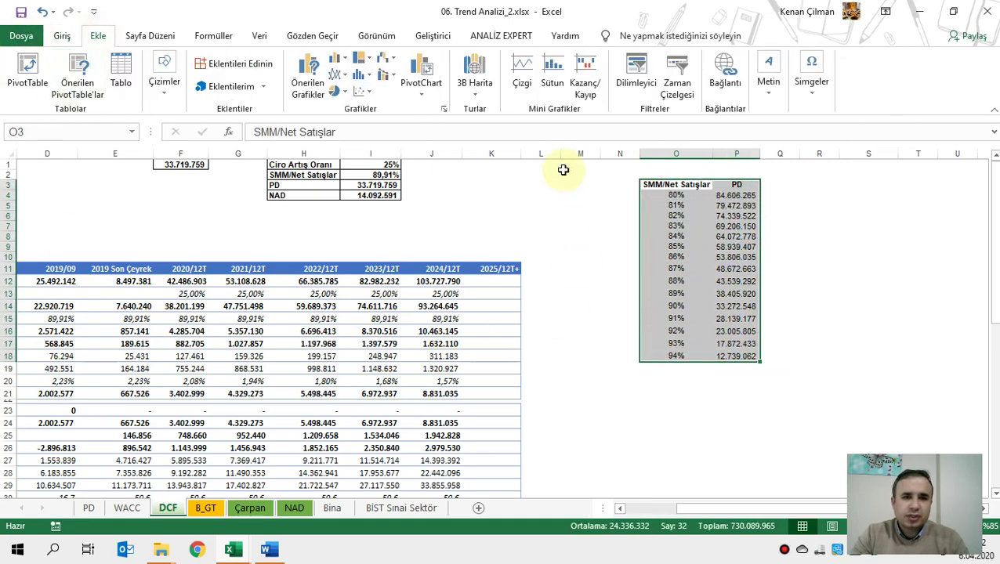
pyautogui.click(335, 76)
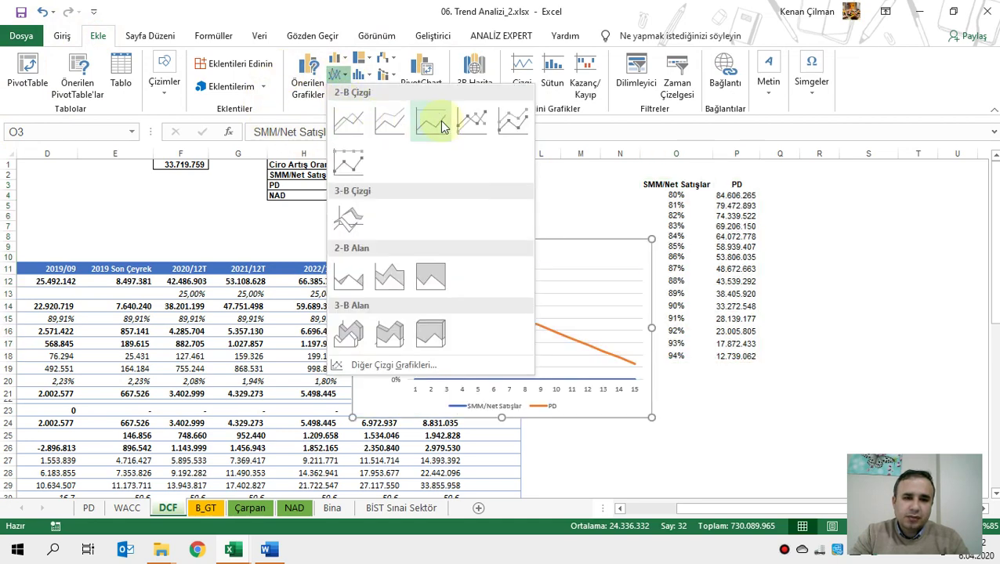
pyautogui.click(307, 79)
pyautogui.click(307, 78)
pyautogui.click(375, 83)
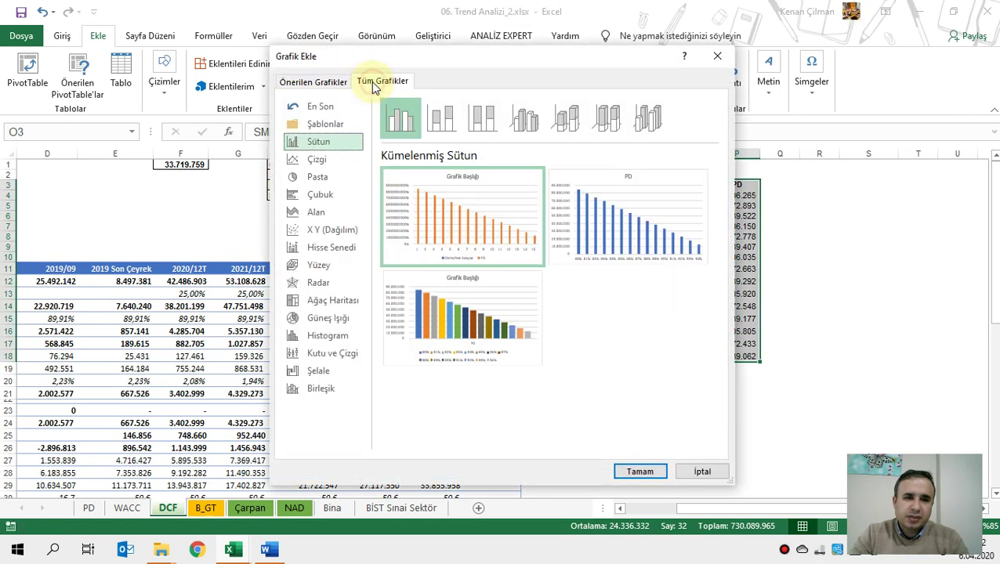
pyautogui.click(337, 235)
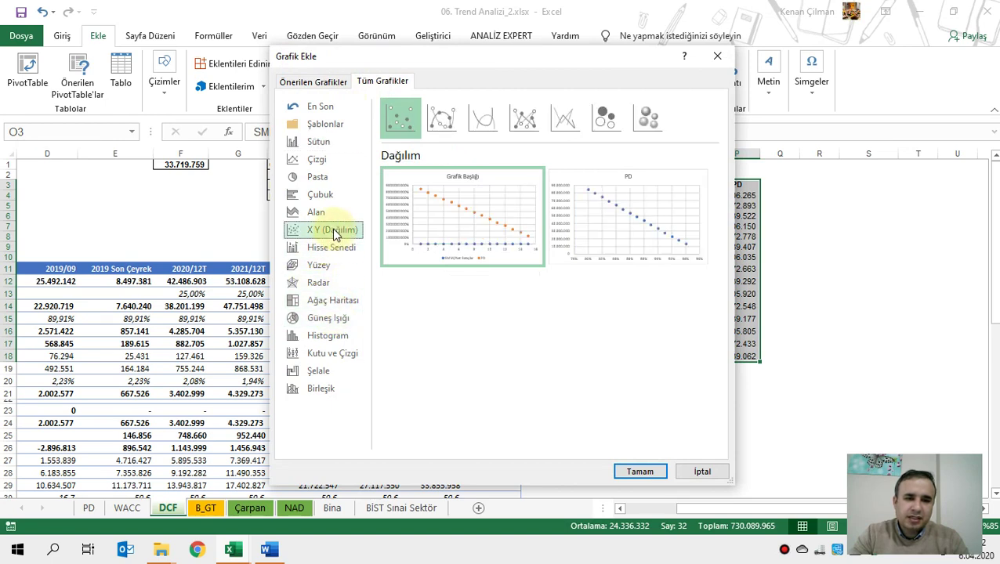
pyautogui.press('Escape')
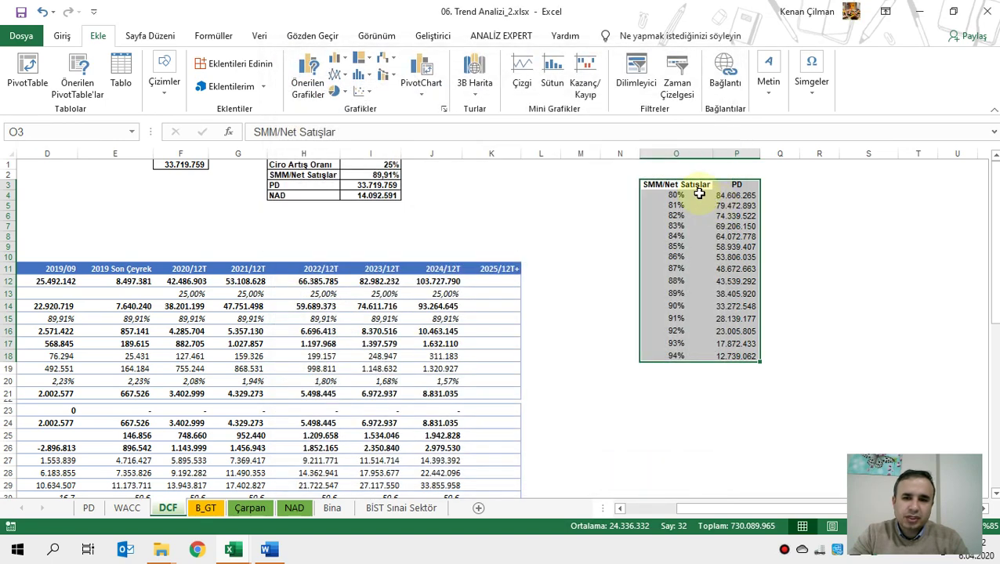
# Label the SMM/Net Satışlar column x in O2 and the PD column y in P2, and centre the y label
pyautogui.click(667, 169)
pyautogui.write('x')
pyautogui.click(745, 174)
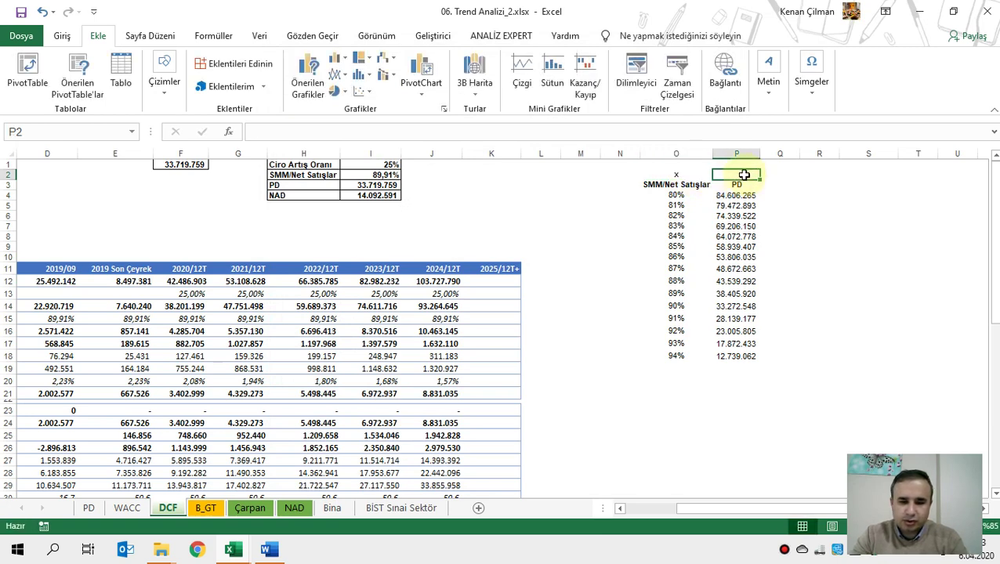
pyautogui.write('y')
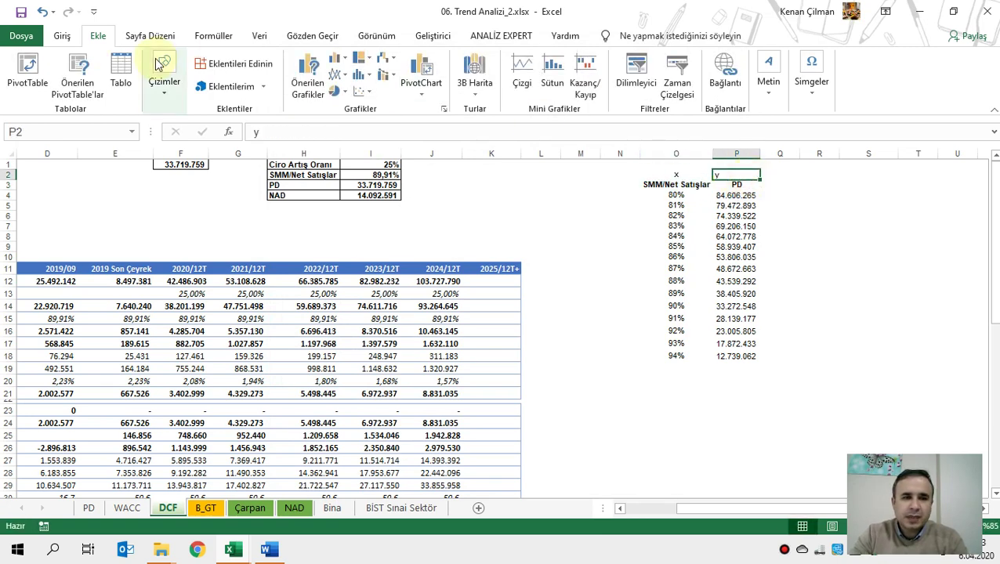
pyautogui.click(62, 36)
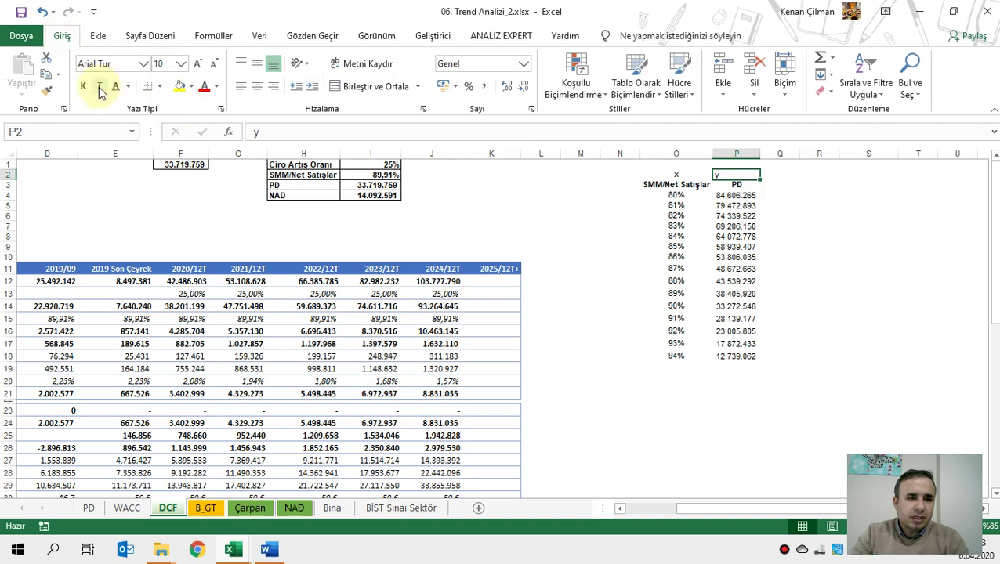
pyautogui.click(257, 86)
# Enter the function note y=f(x) in cell Q1
pyautogui.click(784, 165)
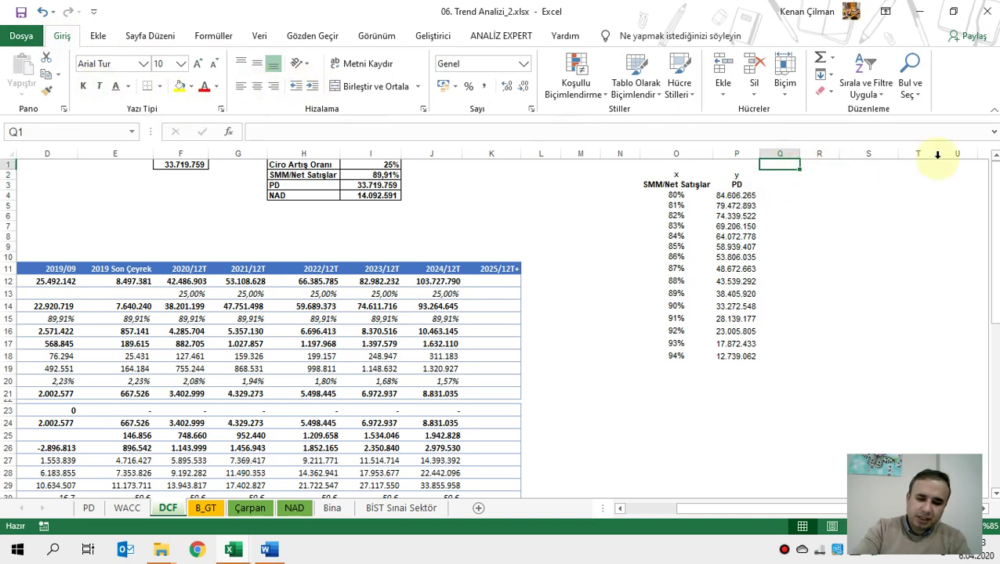
pyautogui.write('y=f(x')
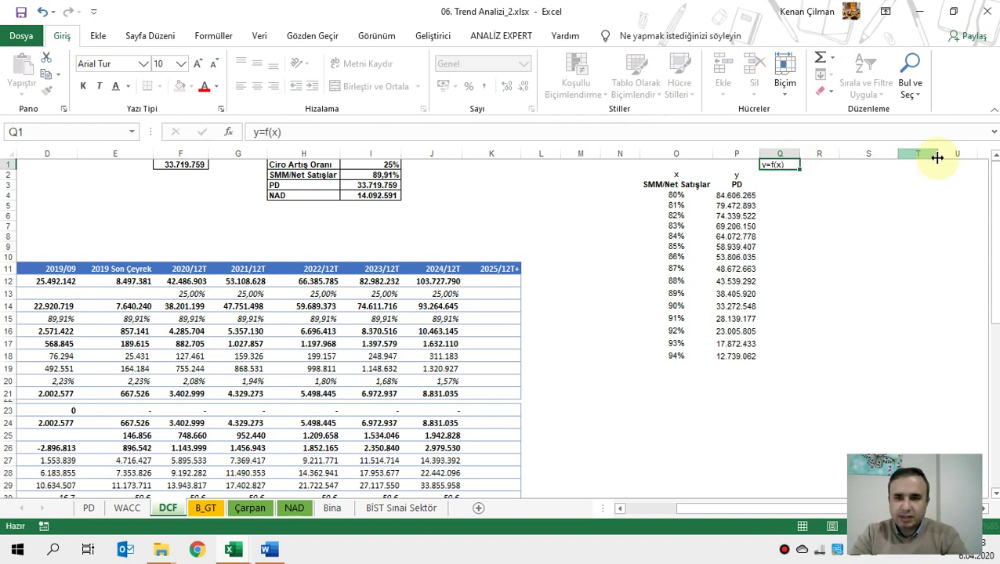
pyautogui.press('Return')
# Insert an XY scatter chart with smooth lines and markers from O3:P18, plotting PD against SMM/Net Satışlar as a single series
pyautogui.click(659, 196)
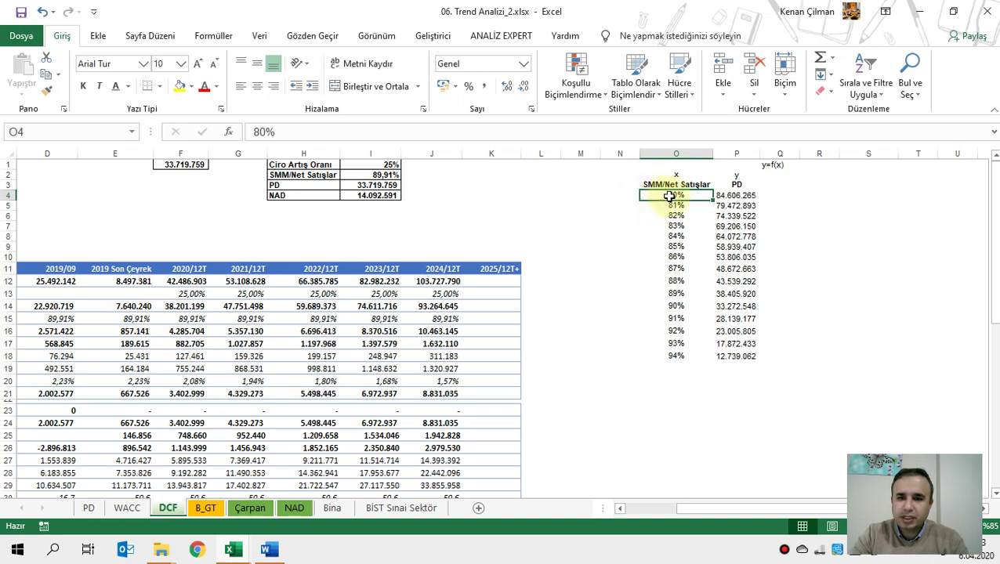
pyautogui.click(725, 196)
pyautogui.moveTo(663, 196); pyautogui.dragTo(706, 251)
pyautogui.moveTo(674, 185); pyautogui.dragTo(735, 357)
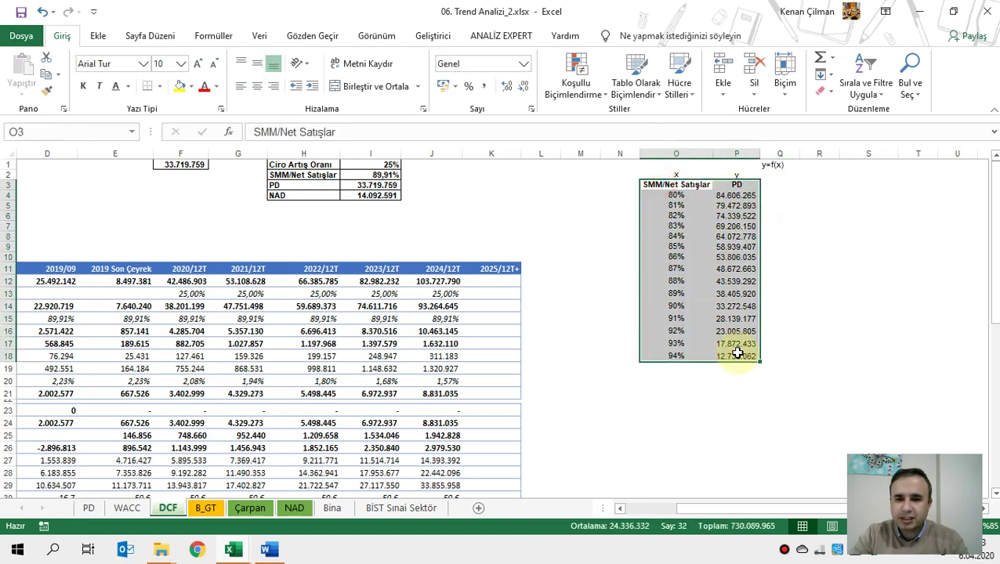
pyautogui.click(98, 35)
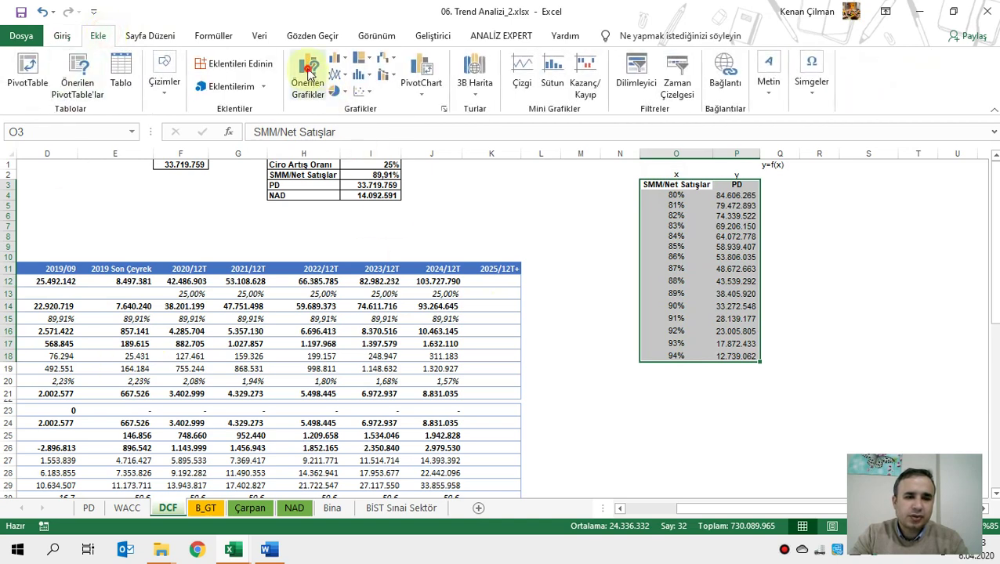
pyautogui.click(306, 74)
pyautogui.click(377, 84)
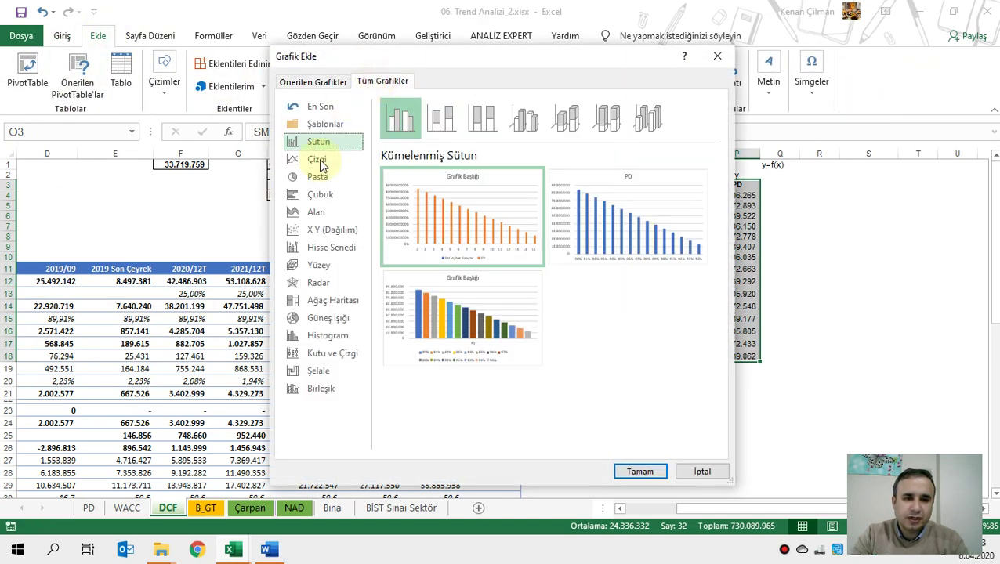
pyautogui.click(330, 229)
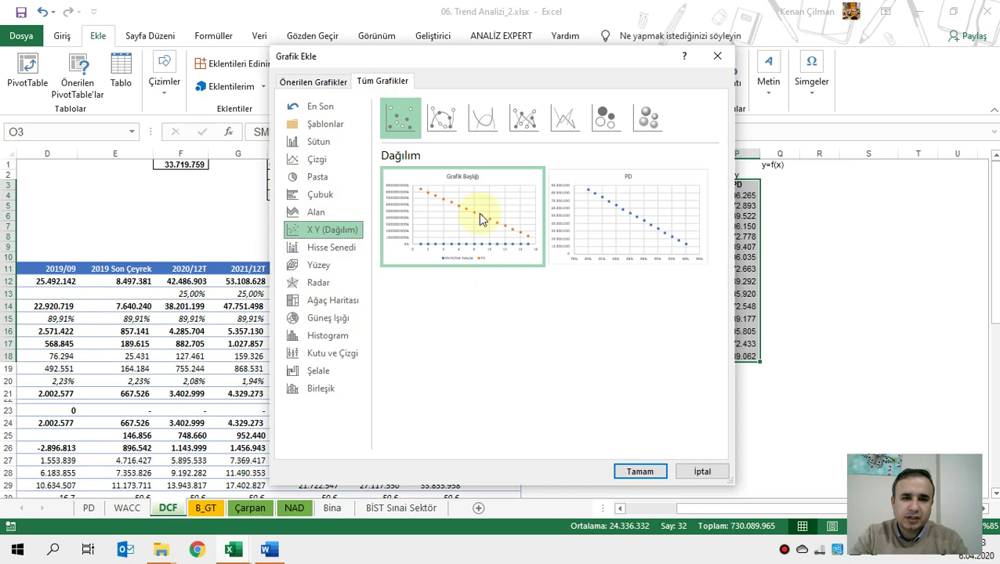
pyautogui.click(442, 119)
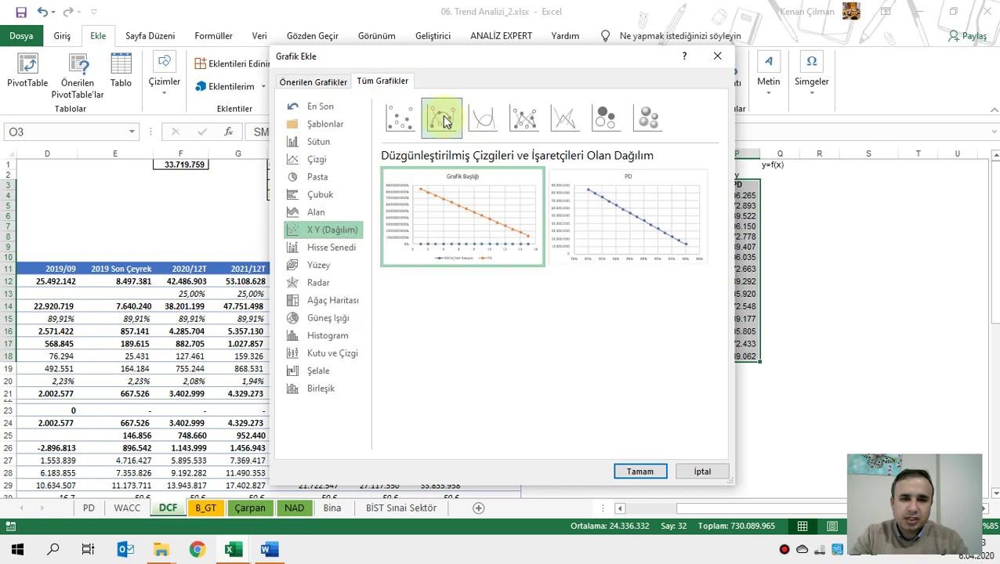
pyautogui.moveTo(441, 239)
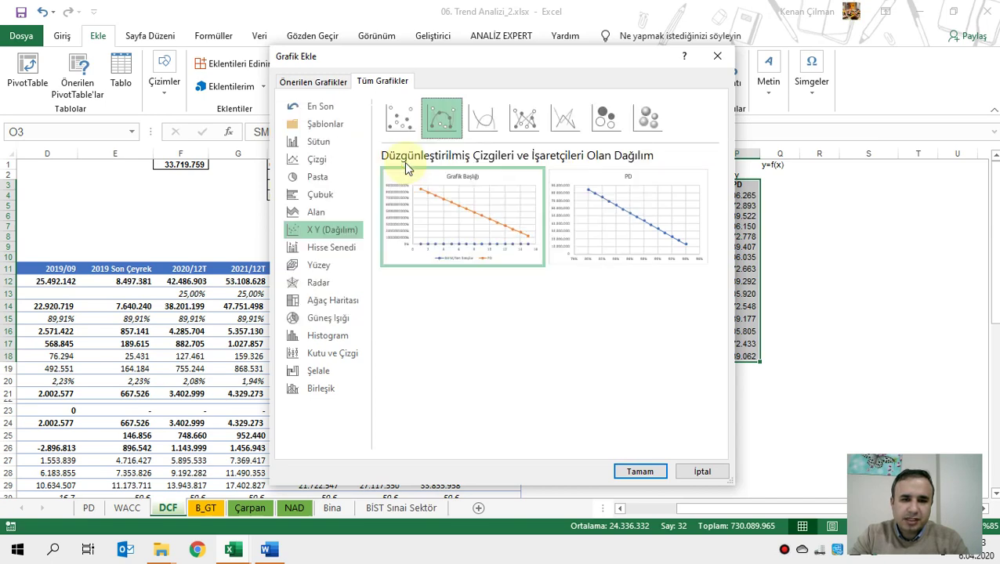
pyautogui.click(643, 226)
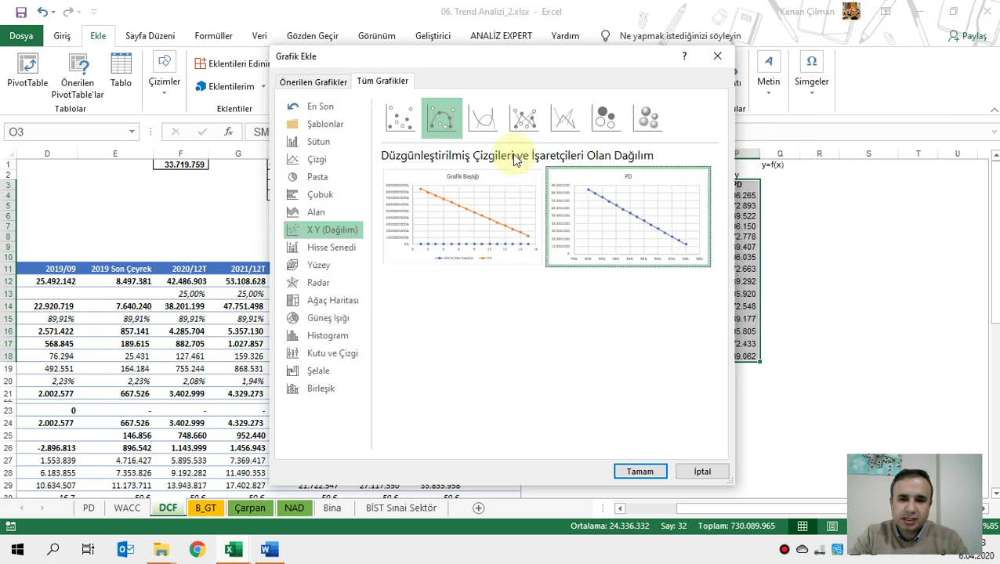
pyautogui.click(640, 472)
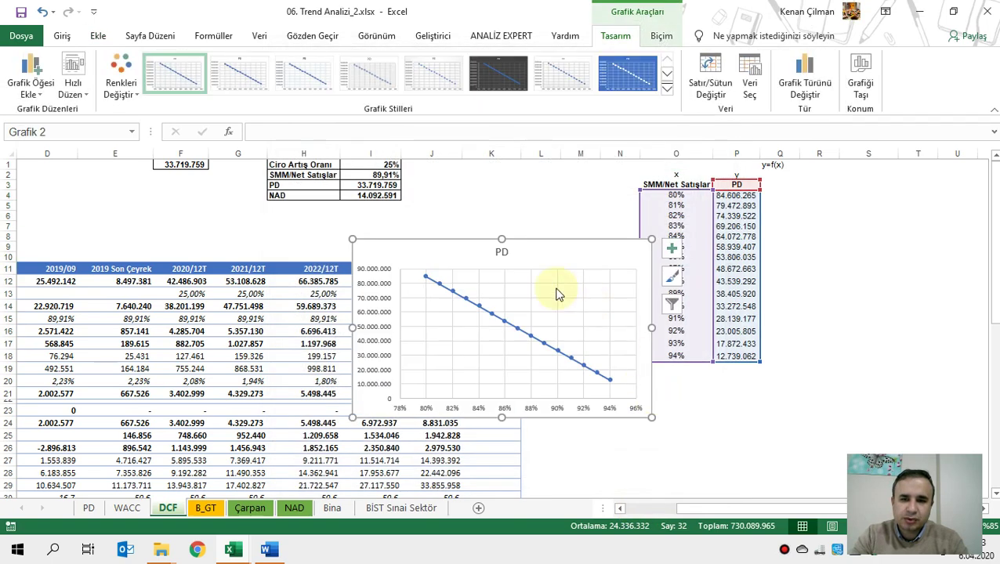
# Enlarge the PD chart and place it beside the data table, covering about R3:AA21
pyautogui.moveTo(535, 241); pyautogui.dragTo(496, 179)
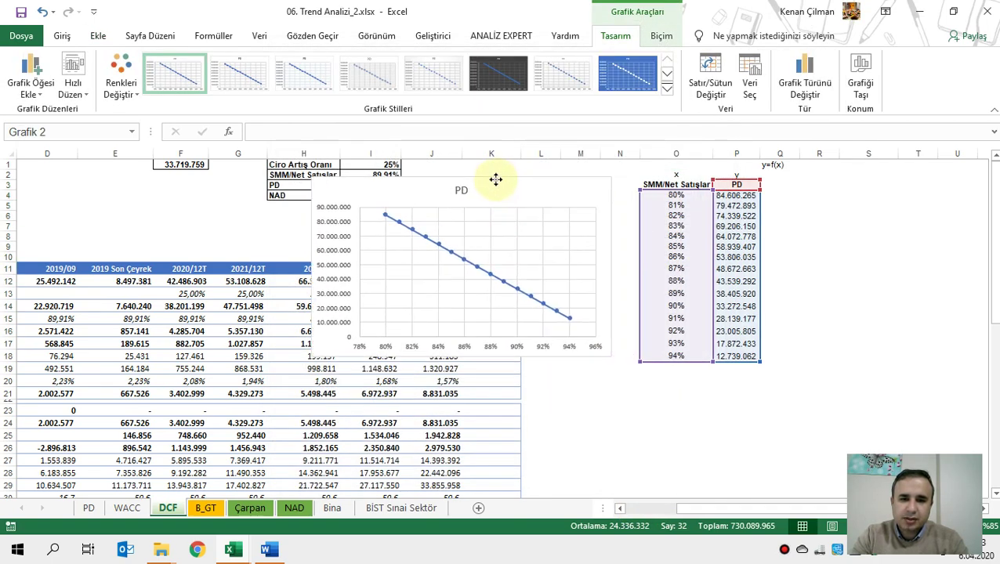
pyautogui.moveTo(609, 355); pyautogui.dragTo(726, 387)
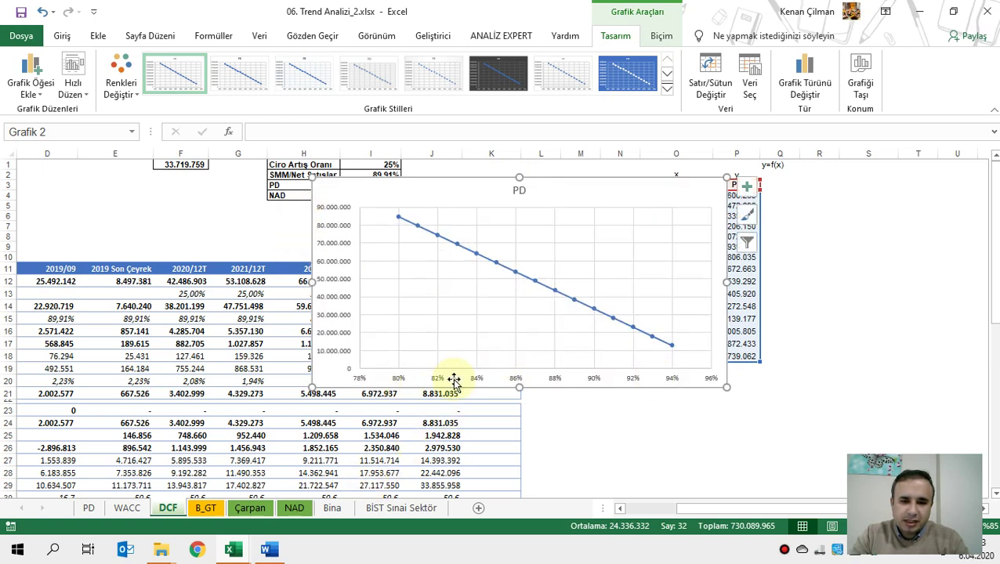
pyautogui.moveTo(596, 181); pyautogui.dragTo(821, 240)
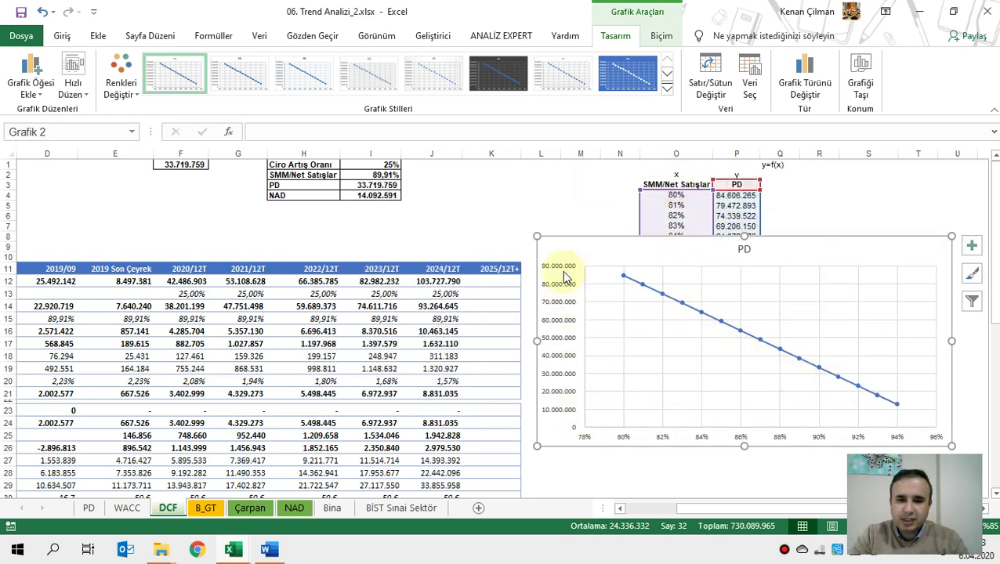
pyautogui.moveTo(581, 241); pyautogui.dragTo(844, 192)
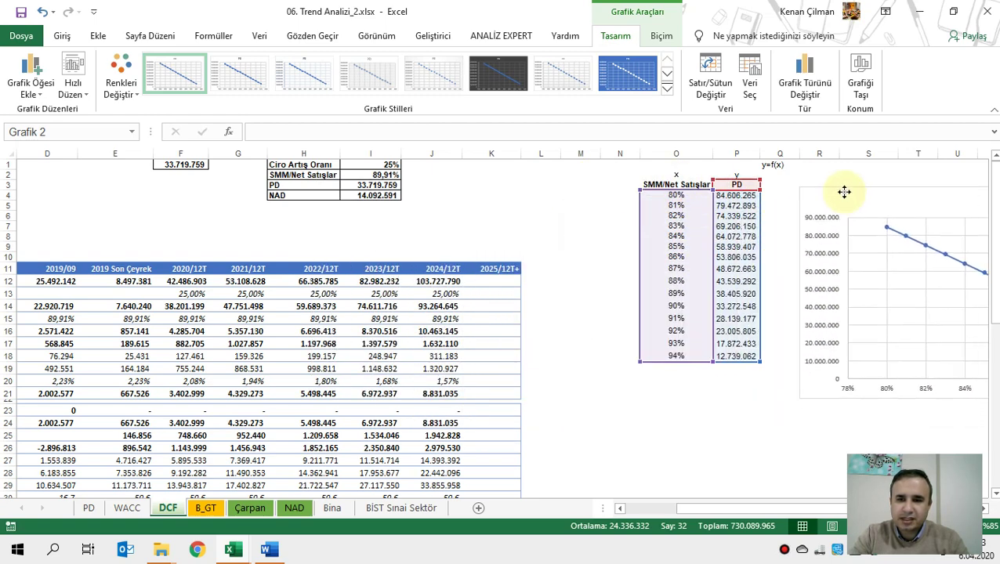
pyautogui.click(783, 236)
pyautogui.press('Right')
pyautogui.press('Right')
pyautogui.press('Right')
pyautogui.press('Right')
pyautogui.press('Right')
pyautogui.press('Right')
pyautogui.press('Right')
pyautogui.press('Right')
pyautogui.press('Right')
pyautogui.press('Right')
pyautogui.press('Right')
pyautogui.press('Right')
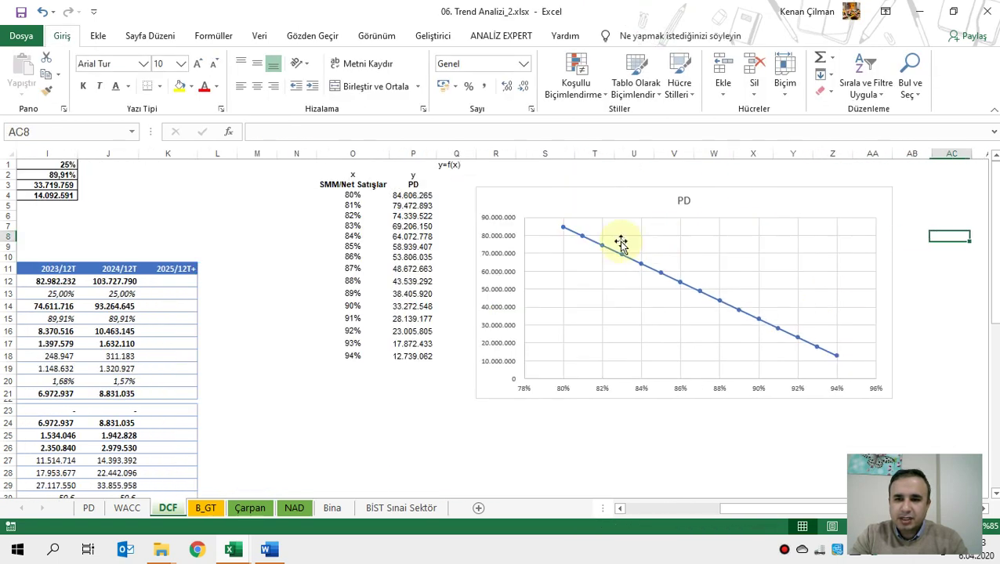
# Add a linear trendline to the PD series and display its equation and R-squared value on the chart
pyautogui.click(604, 249)
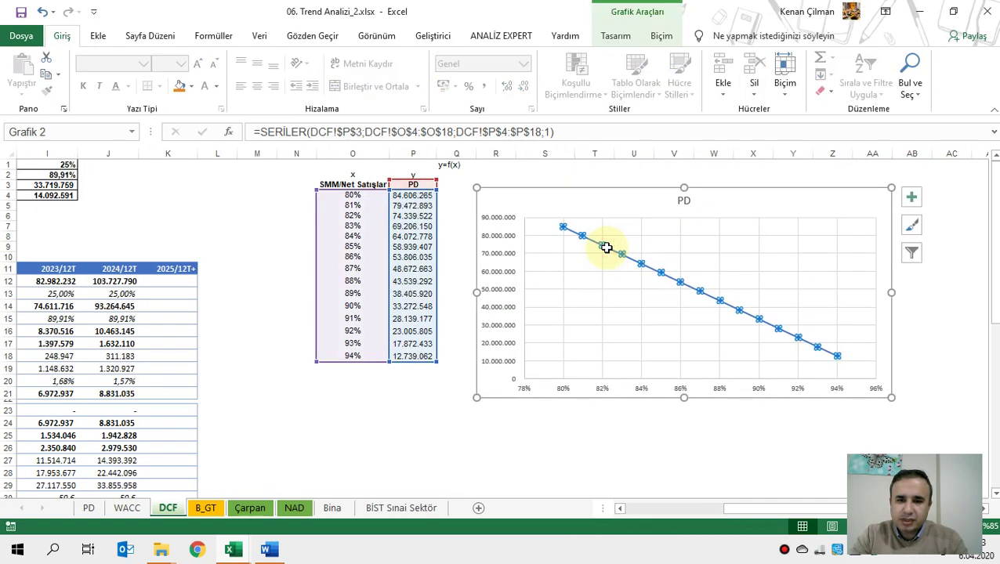
pyautogui.rightClick(603, 249)
pyautogui.click(668, 367)
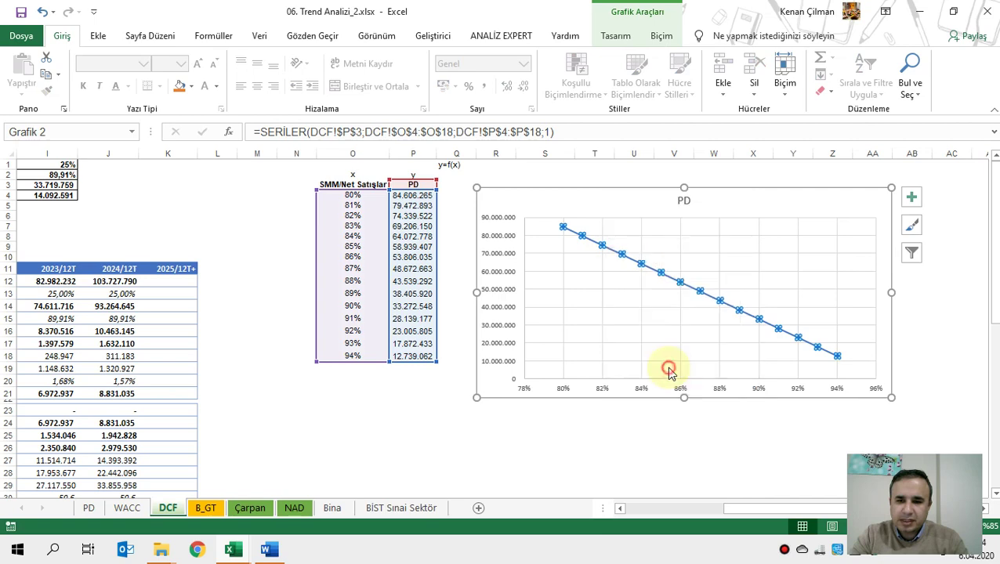
pyautogui.moveTo(256, 111); pyautogui.dragTo(375, 134)
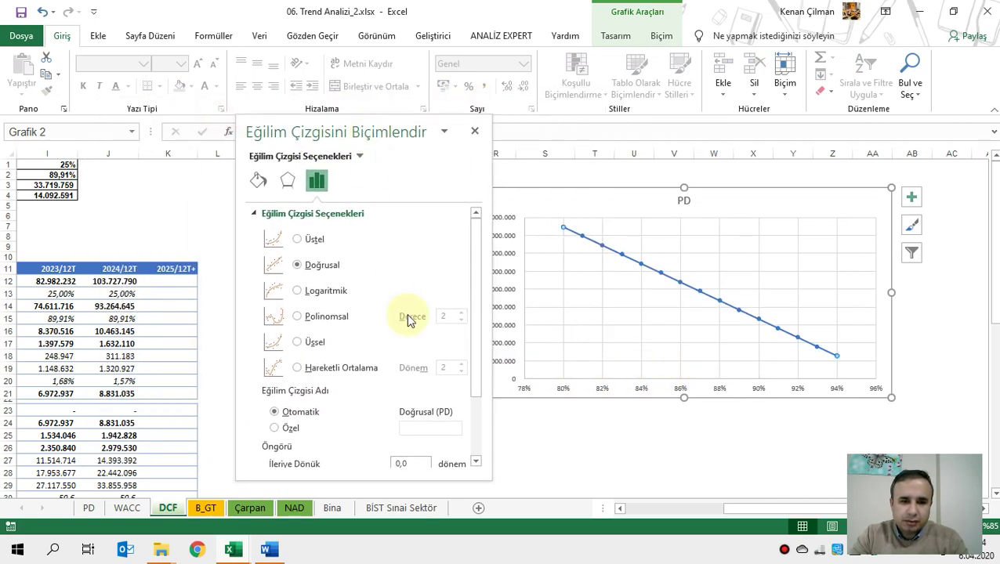
pyautogui.click(479, 299)
pyautogui.moveTo(479, 299); pyautogui.dragTo(479, 357)
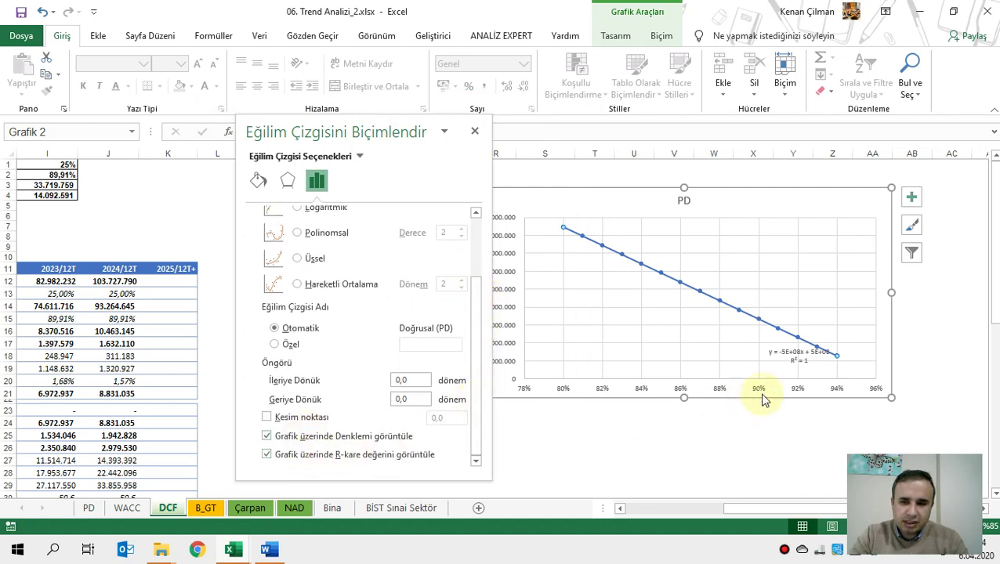
# Move the trendline equation label to the chart's upper right corner, clear of the PD line
pyautogui.moveTo(804, 357); pyautogui.dragTo(831, 203)
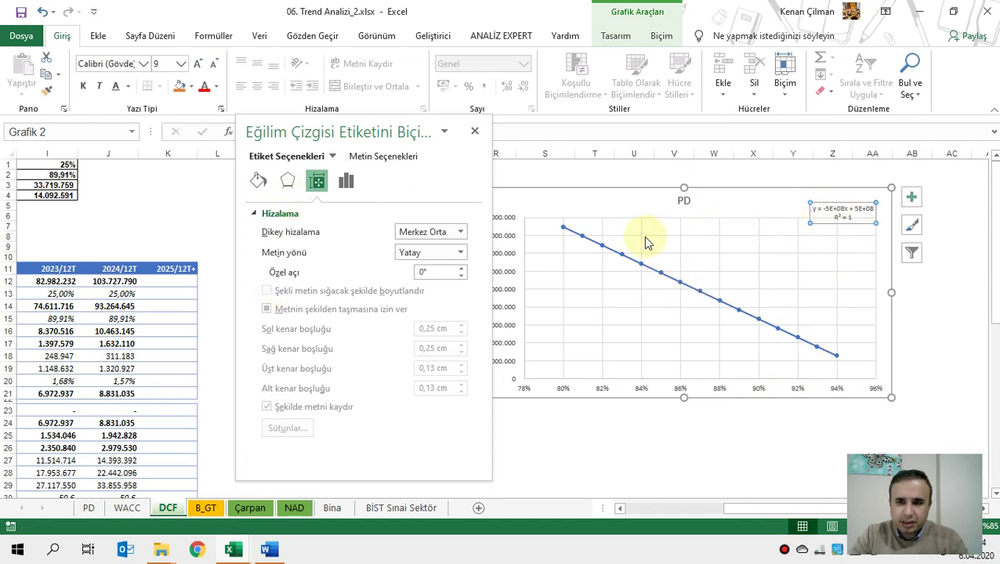
# Try the polynomial and exponential types on the PD trendline and set it back to linear
pyautogui.click(616, 255)
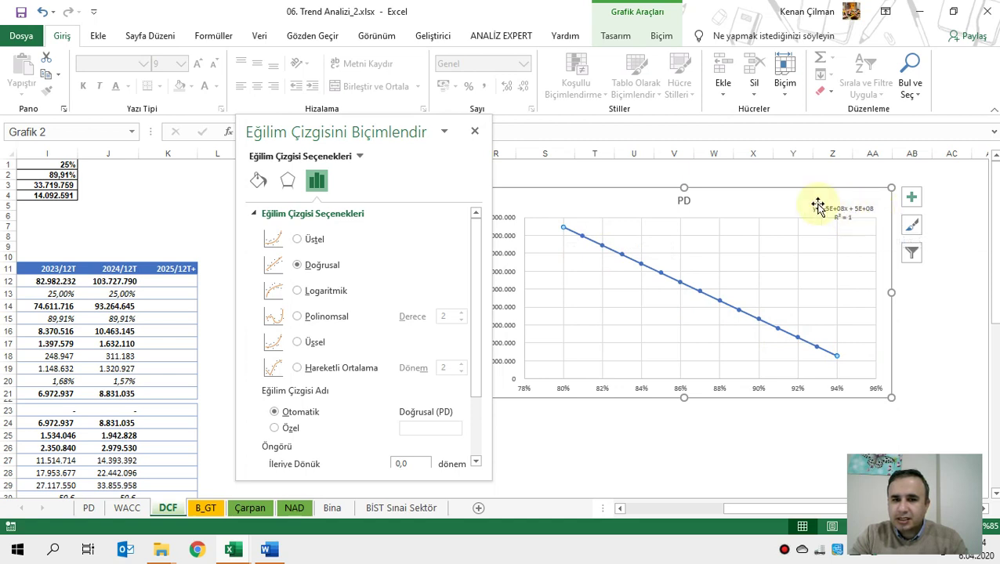
pyautogui.click(324, 322)
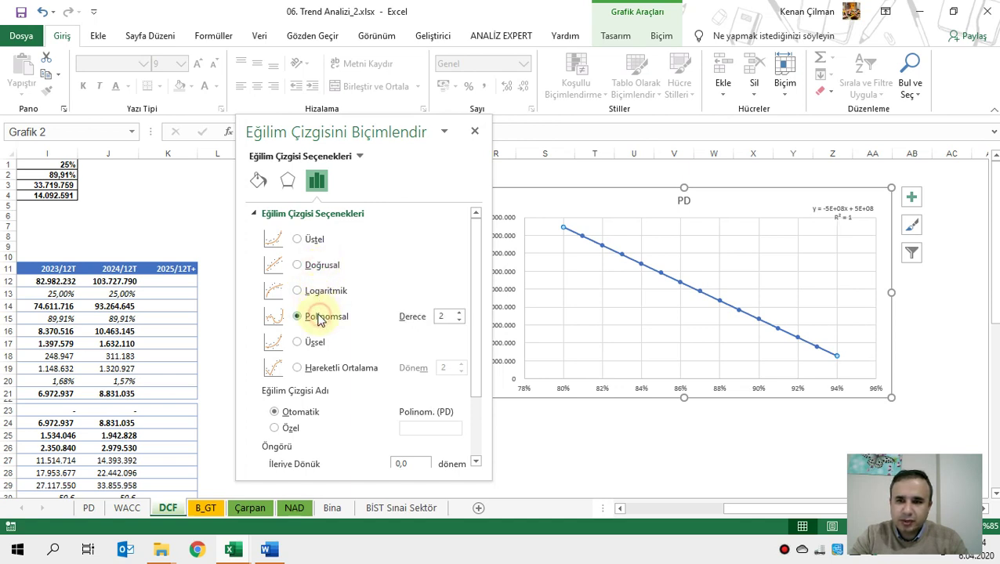
pyautogui.click(317, 243)
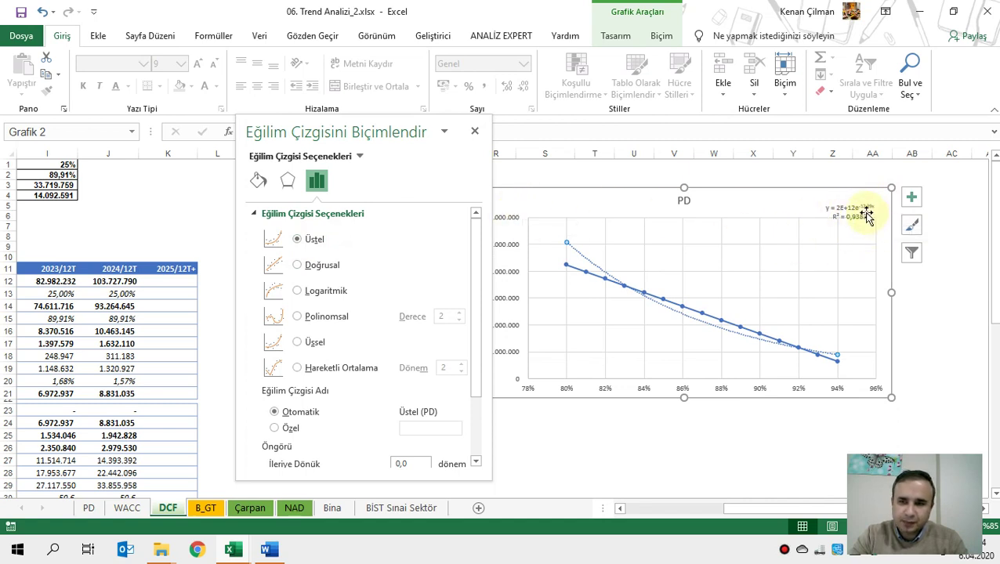
pyautogui.click(300, 265)
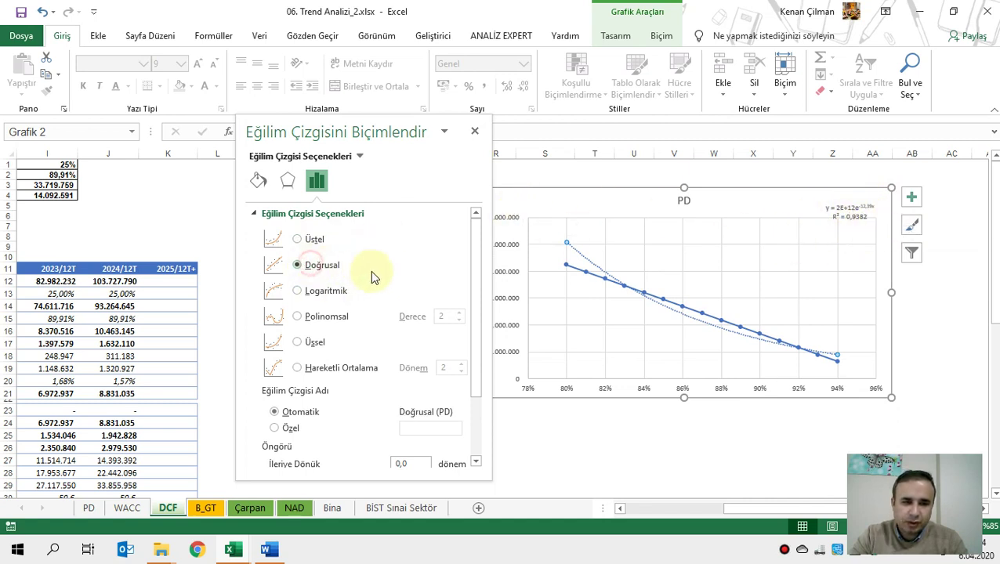
pyautogui.click(475, 131)
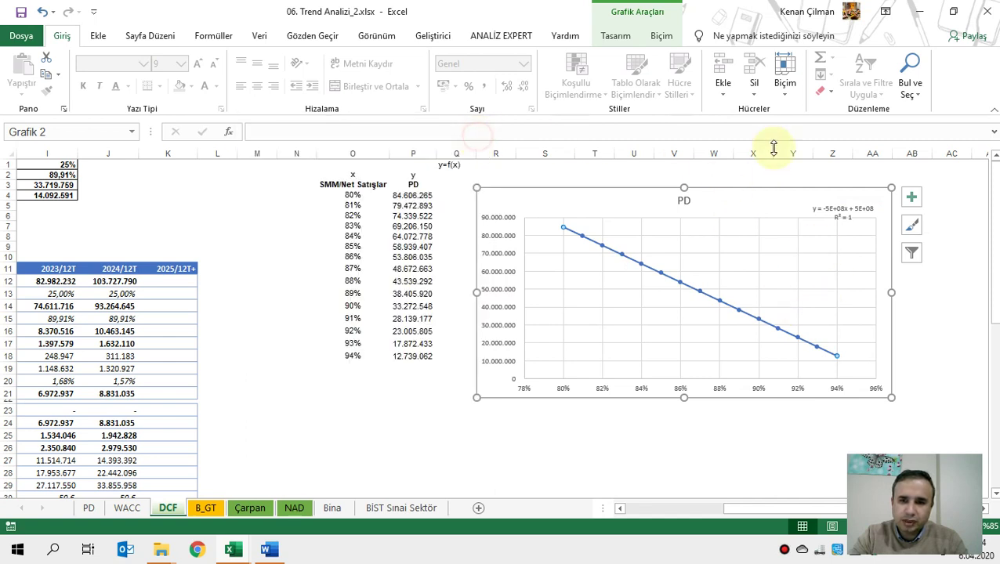
# Format the chart's trendline equation and R-squared label in bold red text at size 12
pyautogui.moveTo(600, 190)
pyautogui.mouseDown()
pyautogui.moveTo(595, 196)
pyautogui.moveTo(604, 190)
pyautogui.mouseUp()
pyautogui.click(837, 218)
pyautogui.click(201, 86)
pyautogui.click(82, 86)
pyautogui.click(196, 64)
pyautogui.click(196, 65)
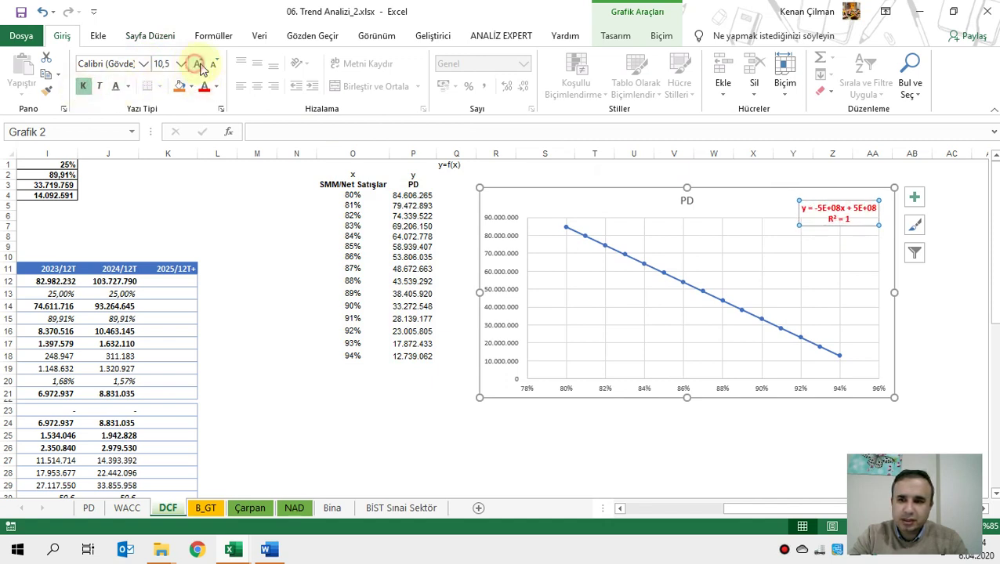
# Add data labels above the points of the PD series in the chart
pyautogui.click(600, 251)
pyautogui.rightClick(605, 246)
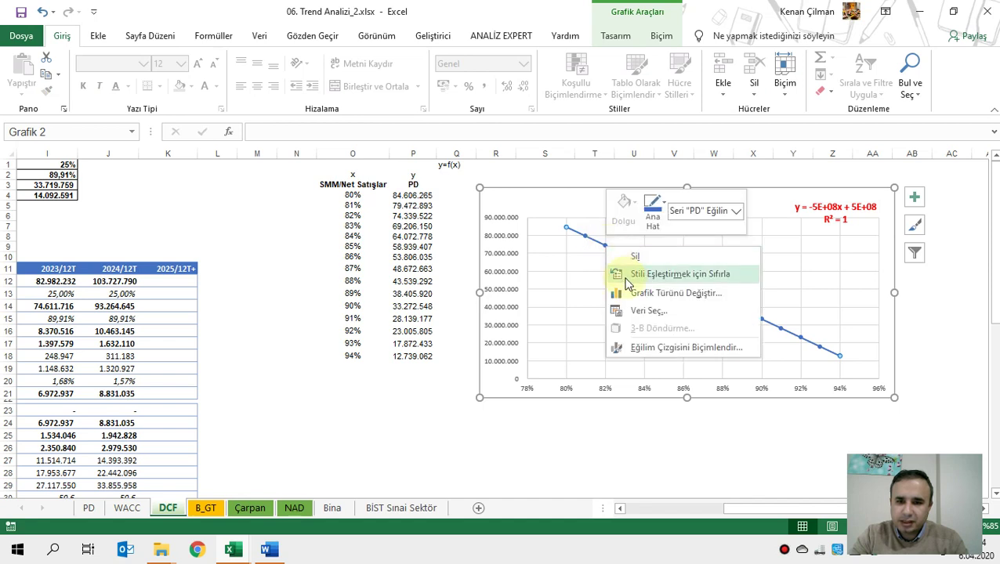
pyautogui.click(632, 373)
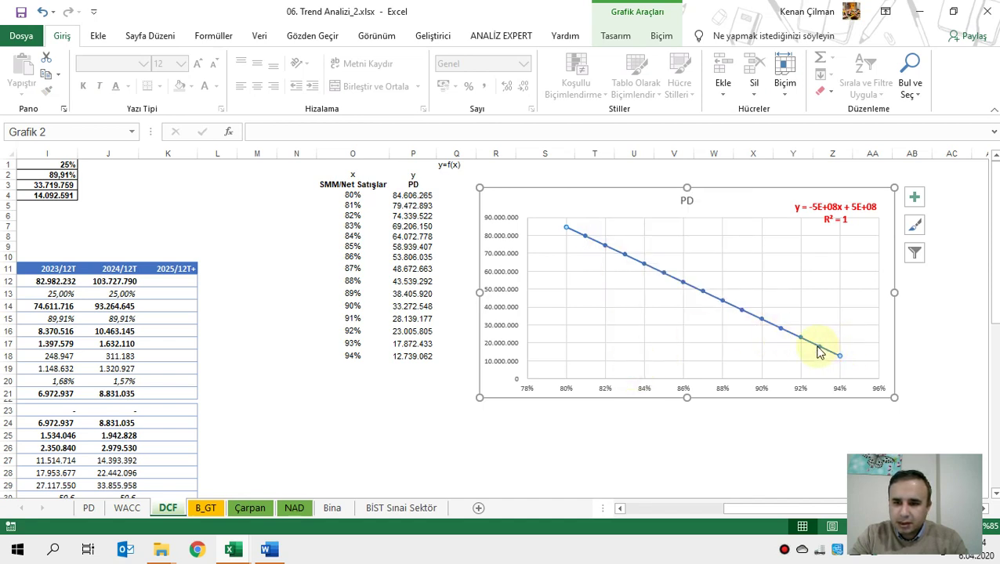
pyautogui.rightClick(818, 353)
pyautogui.click(686, 7)
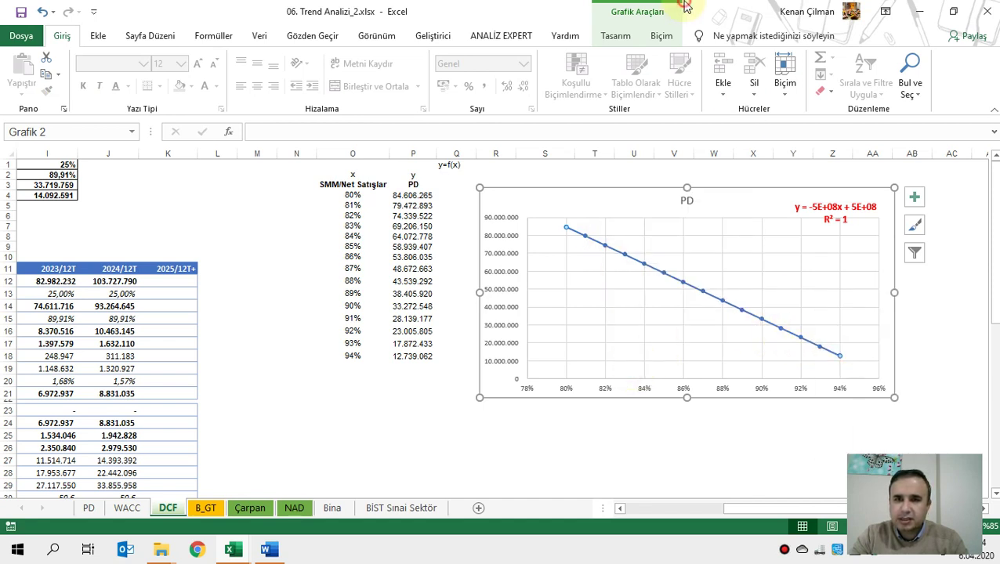
pyautogui.click(615, 37)
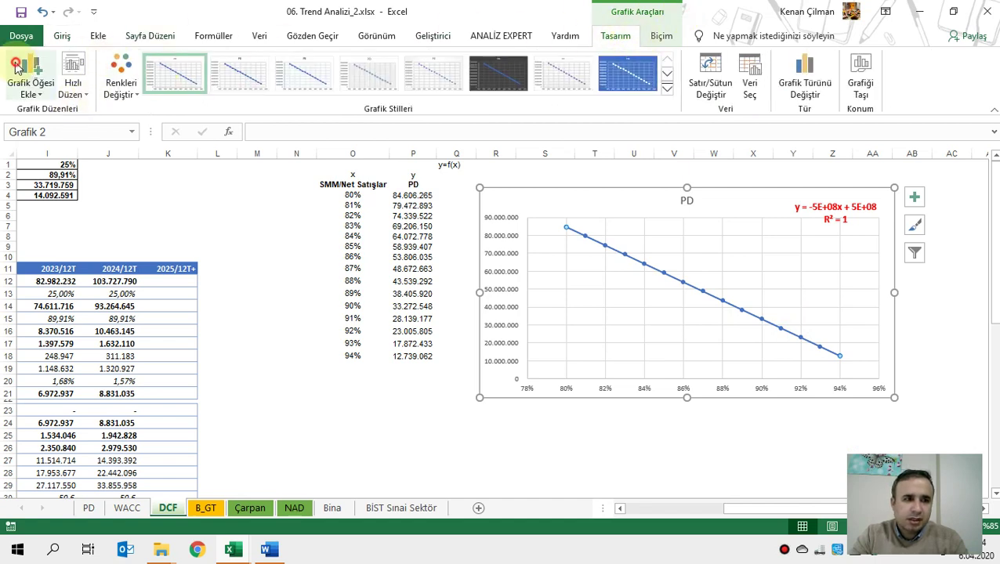
pyautogui.click(30, 83)
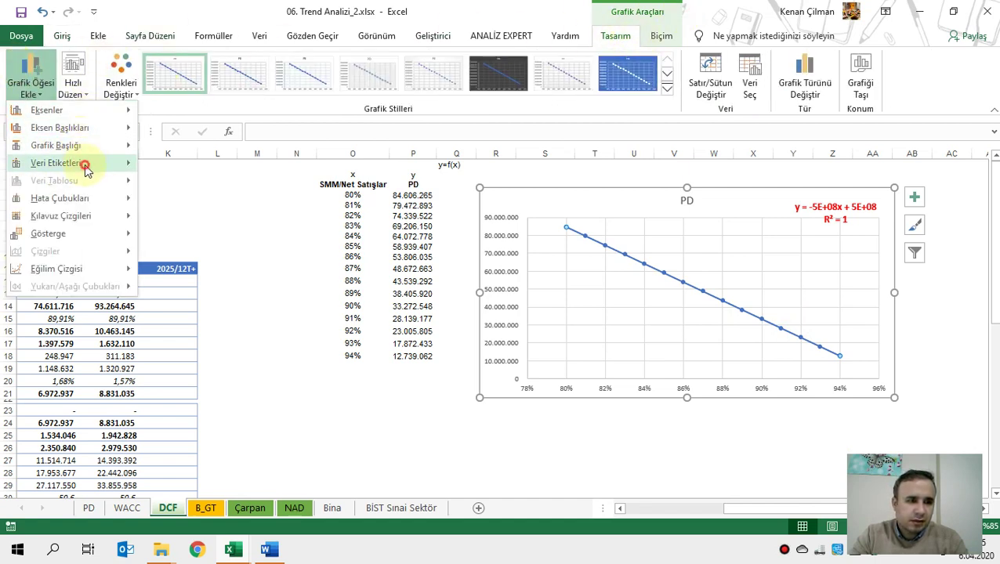
pyautogui.moveTo(86, 163)
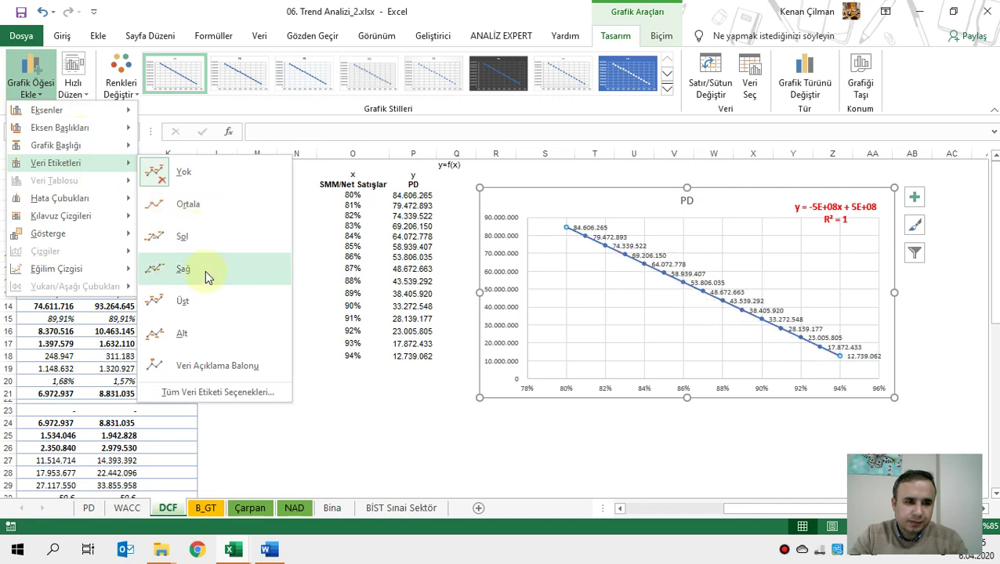
pyautogui.click(209, 302)
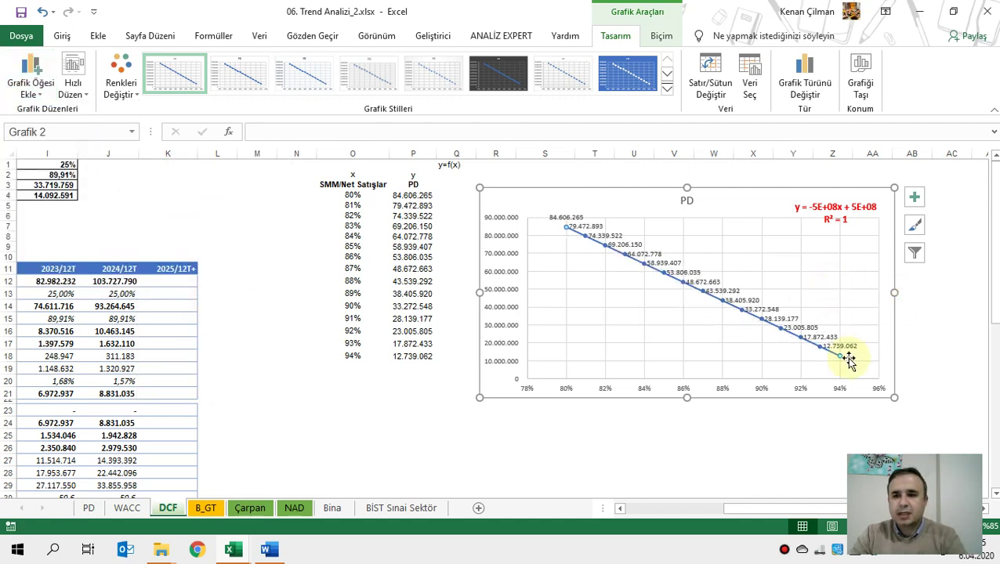
# Enlarge the PD chart and move it away from the data table so it starts around cell T6
pyautogui.moveTo(892, 397); pyautogui.dragTo(965, 421)
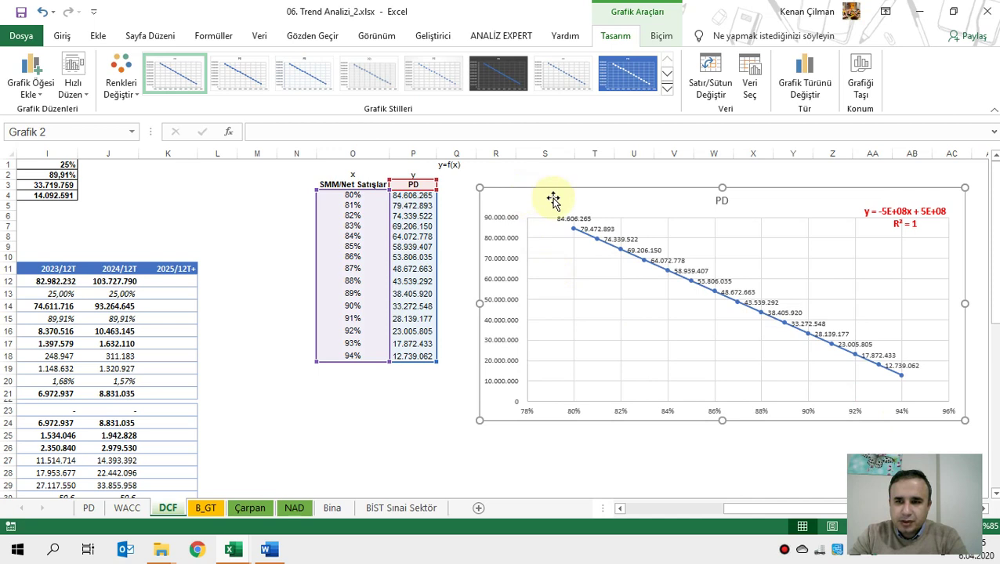
pyautogui.moveTo(556, 191); pyautogui.dragTo(365, 252)
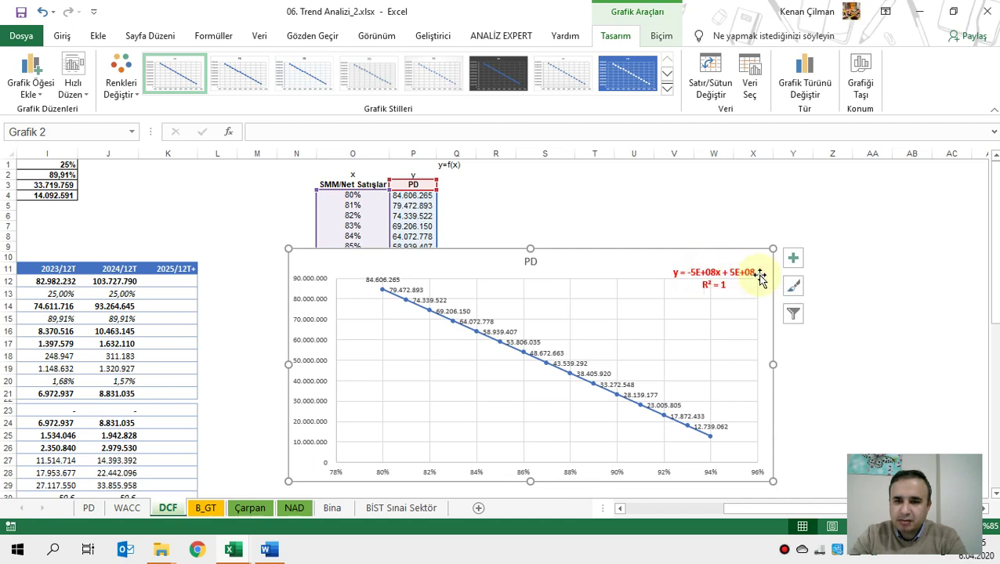
pyautogui.moveTo(645, 249); pyautogui.dragTo(957, 213)
# Copy the PD values from P4:P18 to R4:R18 and widen column R to fit them
pyautogui.moveTo(424, 196); pyautogui.dragTo(424, 356)
pyautogui.hotkey('ctrl', 'c')
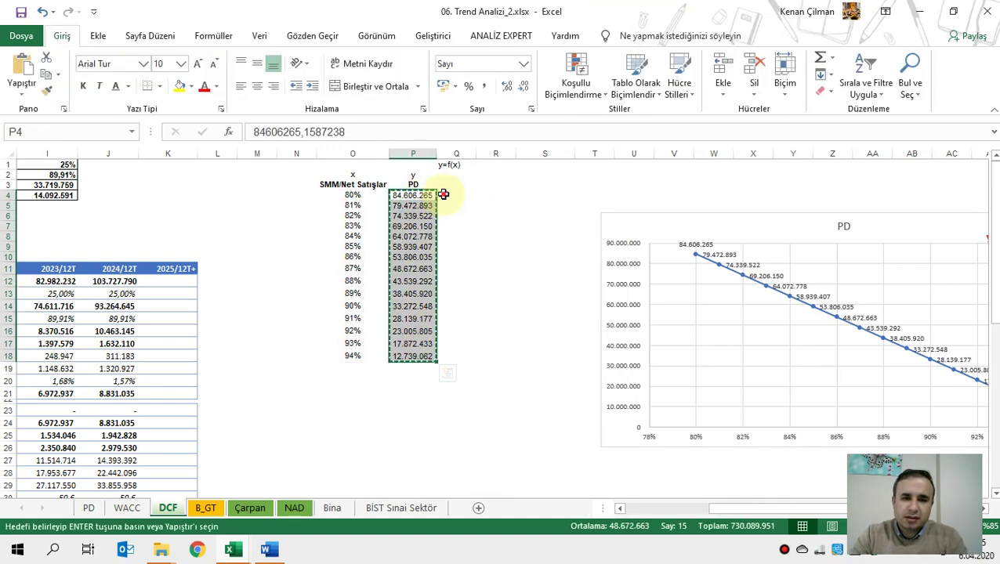
pyautogui.click(506, 195)
pyautogui.hotkey('ctrl', 'v')
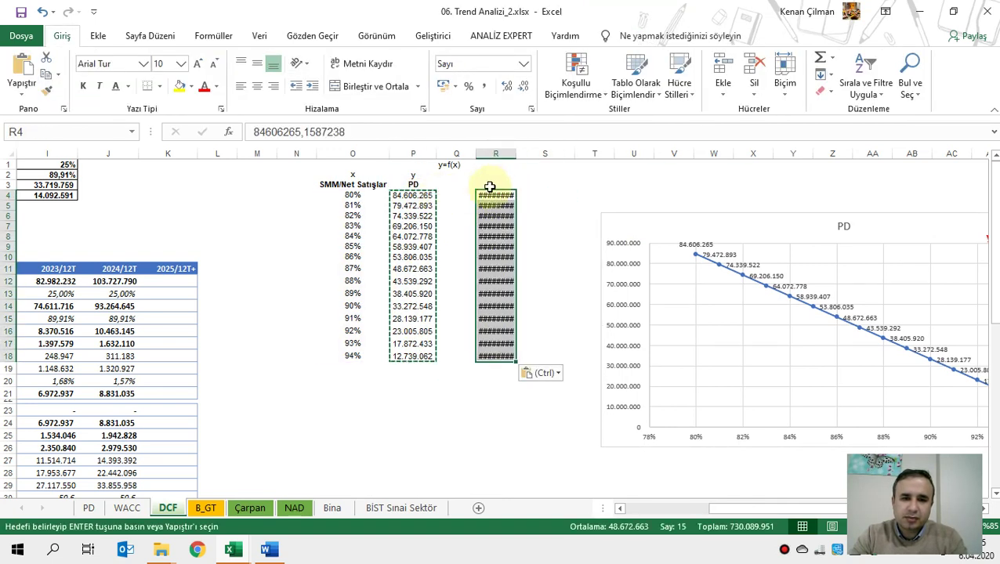
pyautogui.doubleClick(515, 154)
# Enter =R4/100000000 in P4 and fill the formula down to P18
pyautogui.click(421, 195)
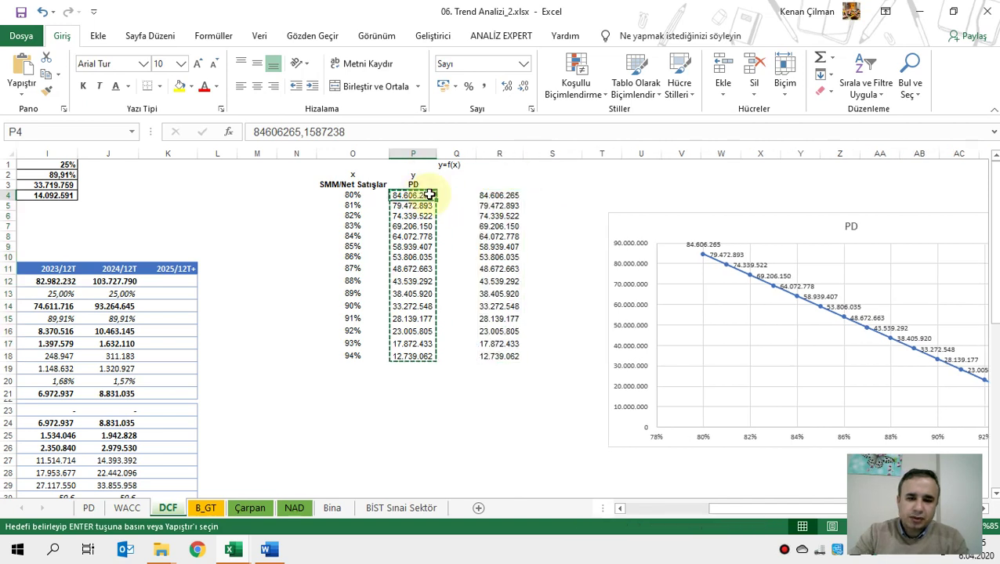
pyautogui.write('=')
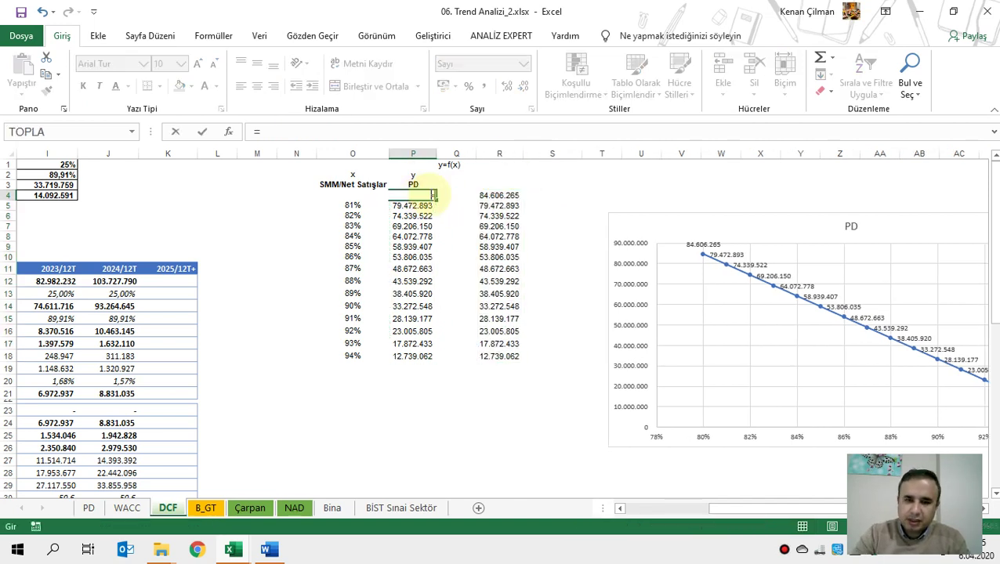
pyautogui.press('Right')
pyautogui.press('Right')
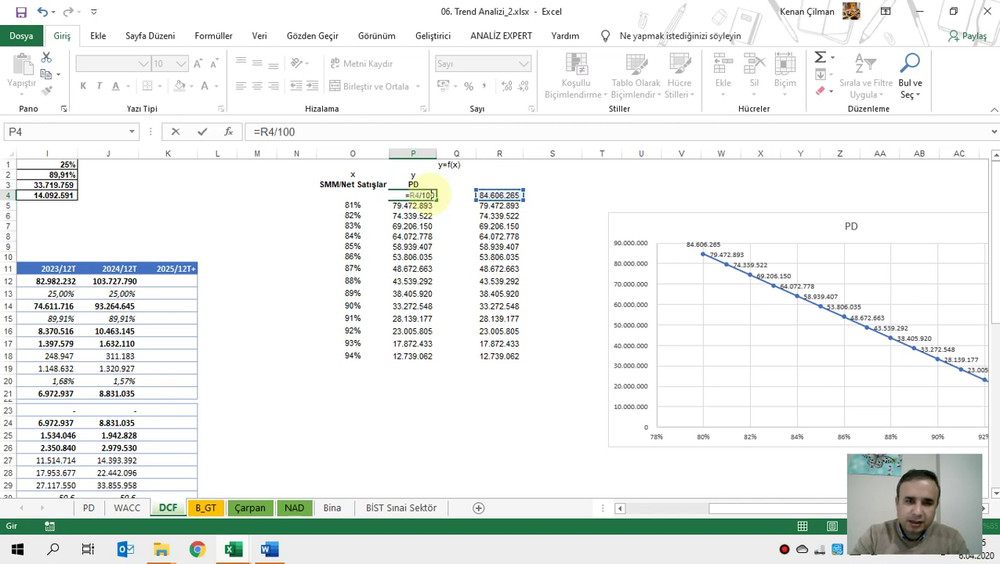
pyautogui.press('Return')
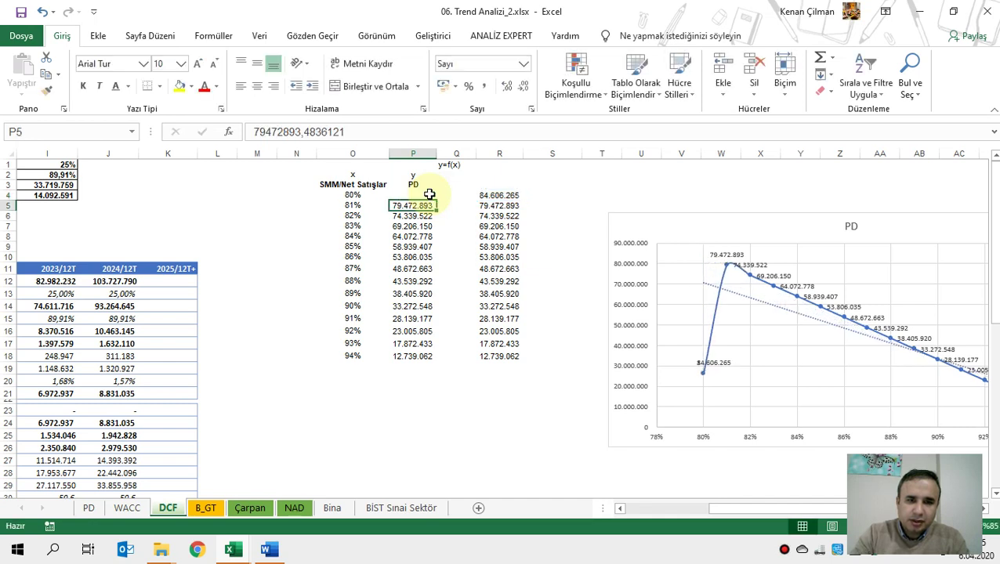
pyautogui.click(427, 196)
pyautogui.doubleClick(436, 200)
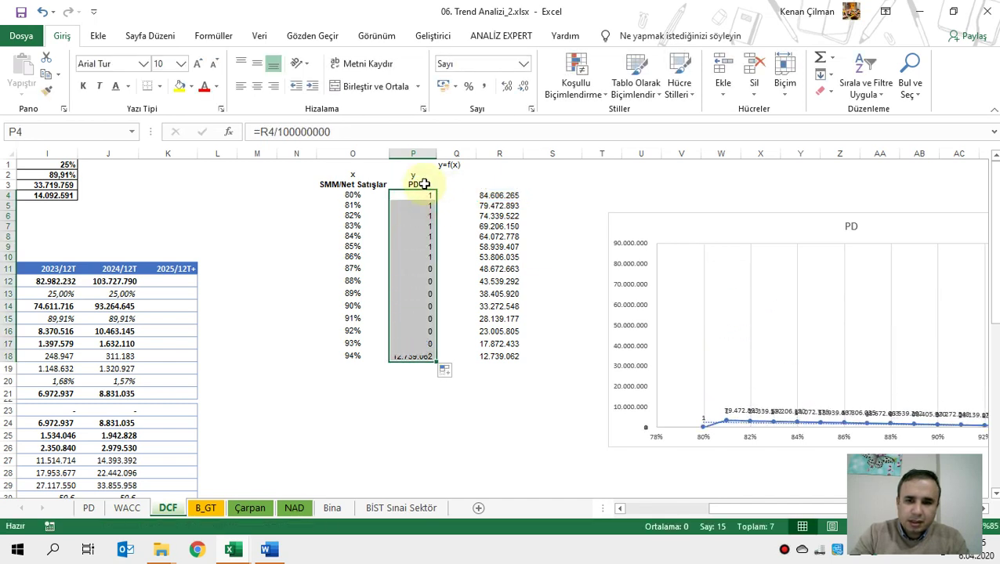
# Display the scaled PD values in P4:P18 with four decimal places
pyautogui.click(507, 86)
pyautogui.click(507, 87)
pyautogui.click(507, 86)
pyautogui.click(507, 86)
# Examine the trendline equation and R-squared value on the chart of the scaled PD values
pyautogui.click(712, 195)
pyautogui.press('Right')
pyautogui.press('Right')
pyautogui.press('Right')
pyautogui.press('Right')
pyautogui.press('Right')
pyautogui.press('Right')
pyautogui.press('Right')
pyautogui.press('Right')
pyautogui.press('Right')
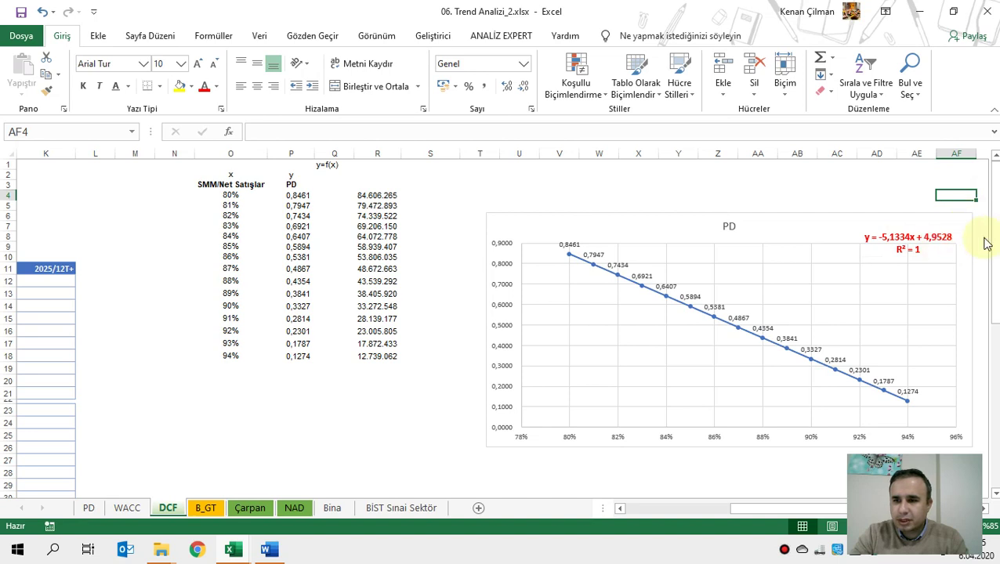
# Insert an empty column R before the copied PD values and enter the note y=a*x+b in R1
pyautogui.click(368, 153)
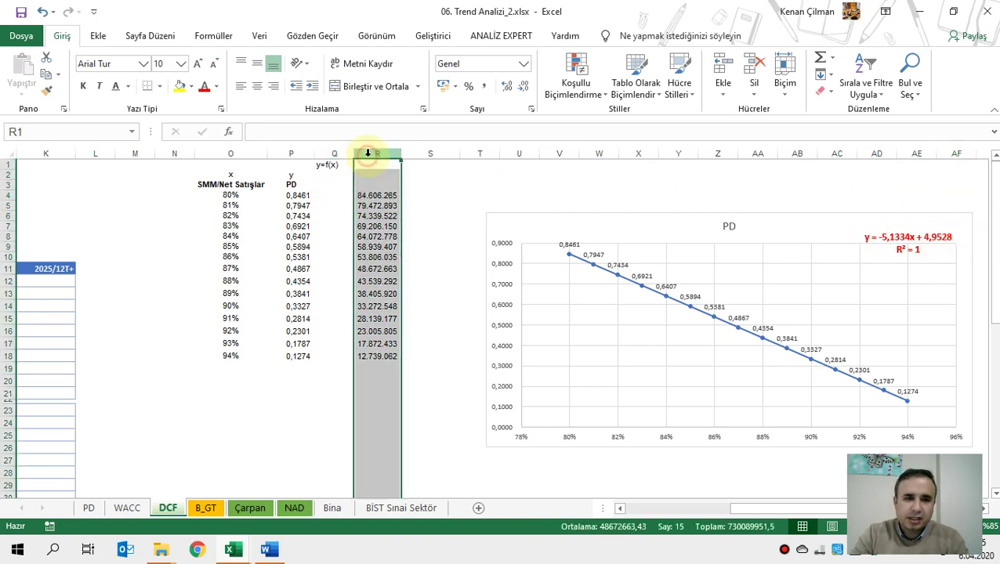
pyautogui.click(332, 196)
pyautogui.click(341, 165)
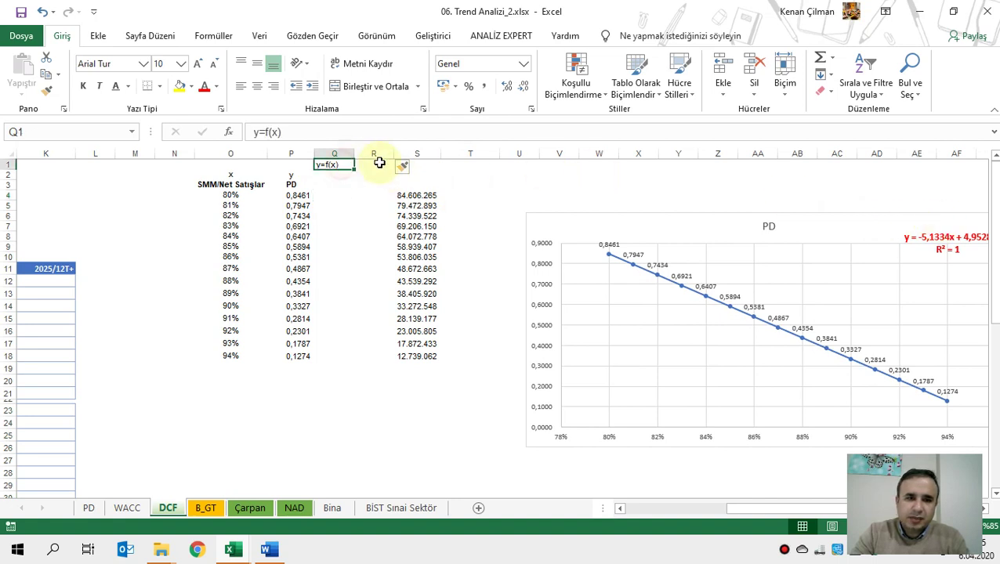
pyautogui.click(378, 165)
pyautogui.write('y=a*x+b')
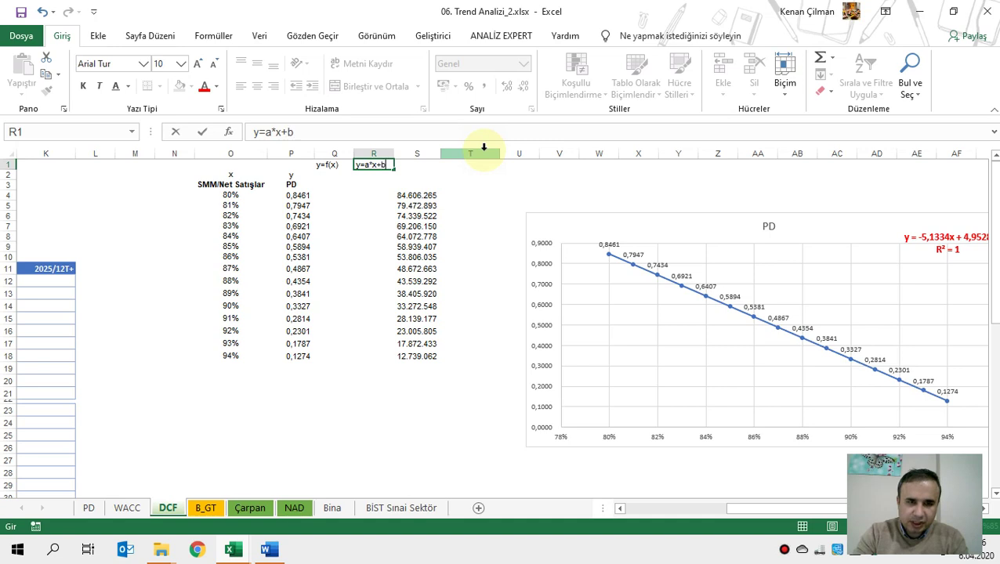
pyautogui.press('Return')
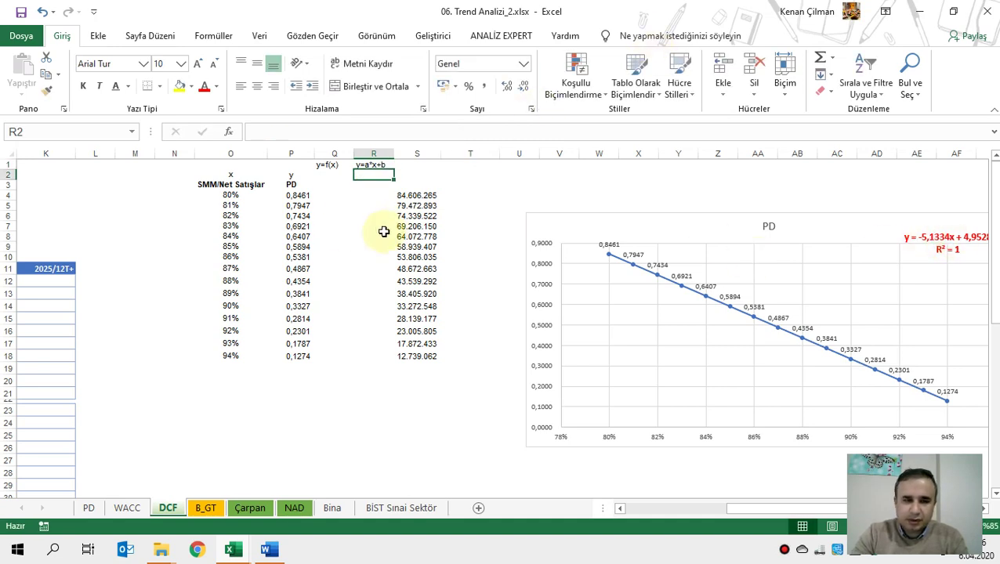
# Enter the trendline formula =-5,1334*O4+4,9528 in Q4 and fill it down to Q18
pyautogui.click(334, 195)
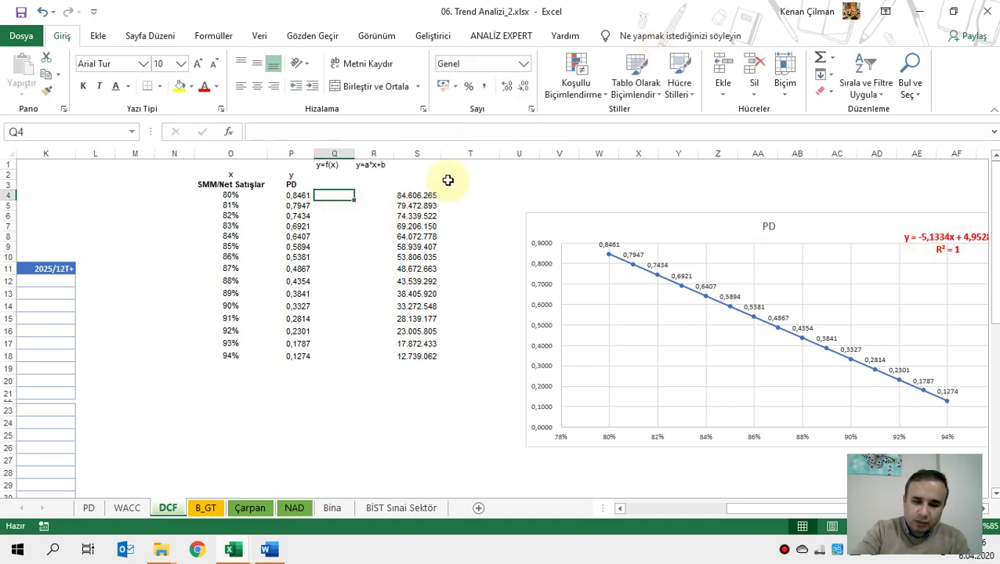
pyautogui.write('=-5,1')
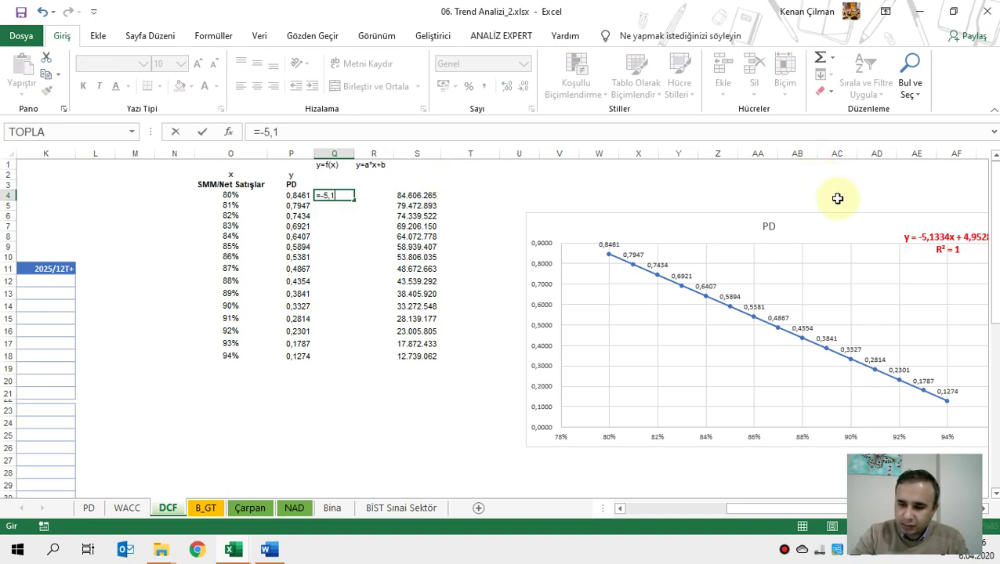
pyautogui.write('334*')
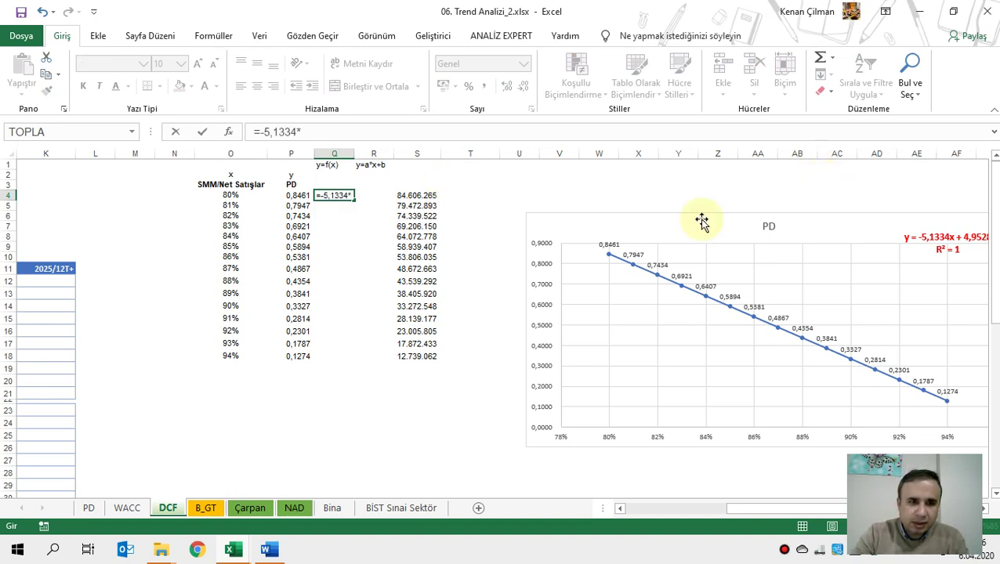
pyautogui.click(230, 196)
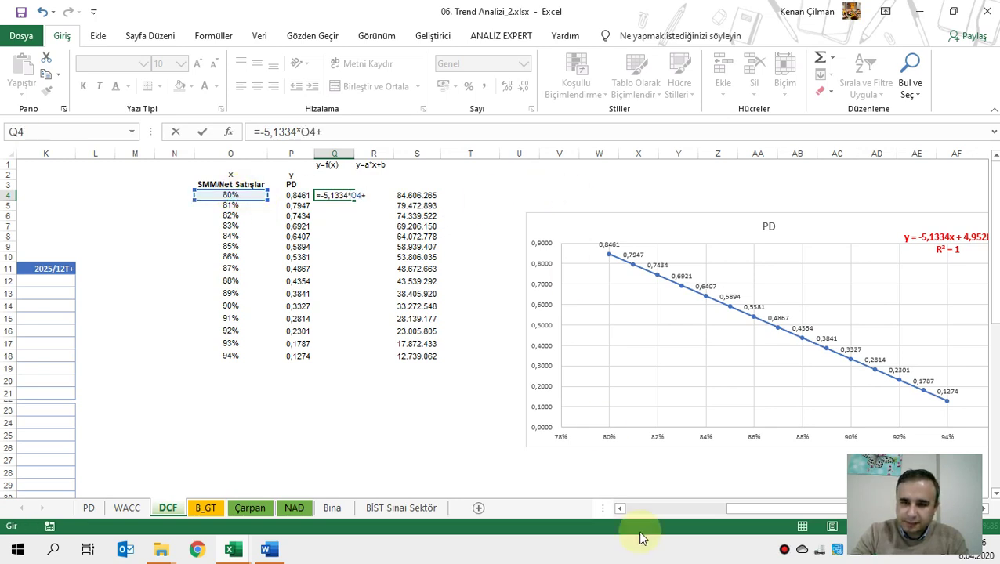
pyautogui.moveTo(746, 510); pyautogui.dragTo(756, 512)
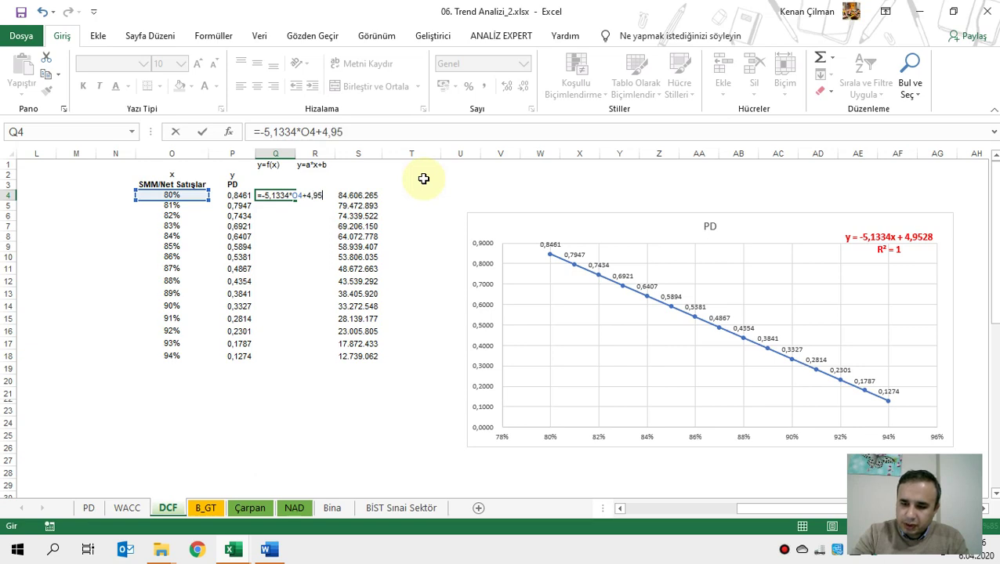
pyautogui.write('+4,9528')
pyautogui.press('Return')
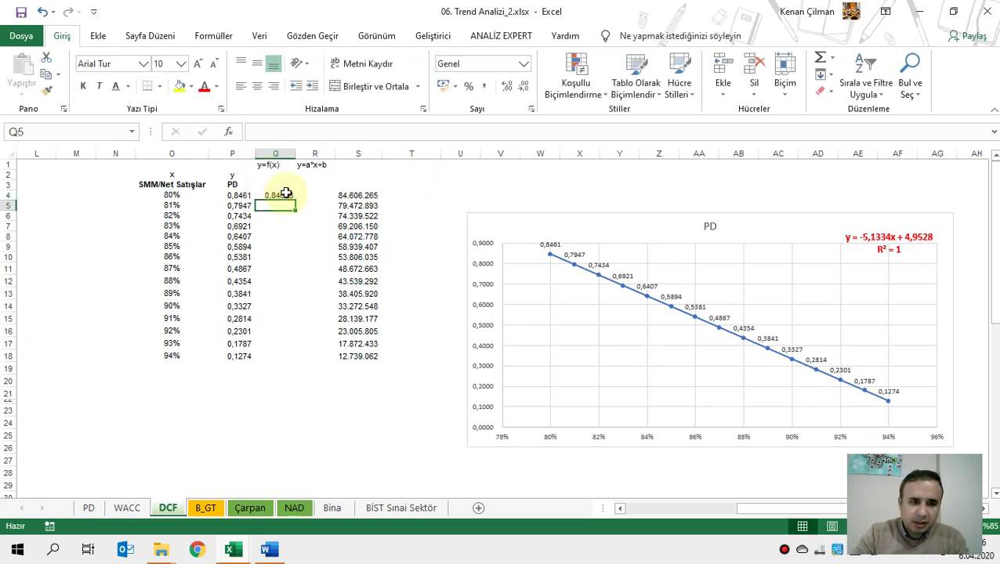
pyautogui.click(286, 196)
pyautogui.doubleClick(296, 200)
pyautogui.click(314, 196)
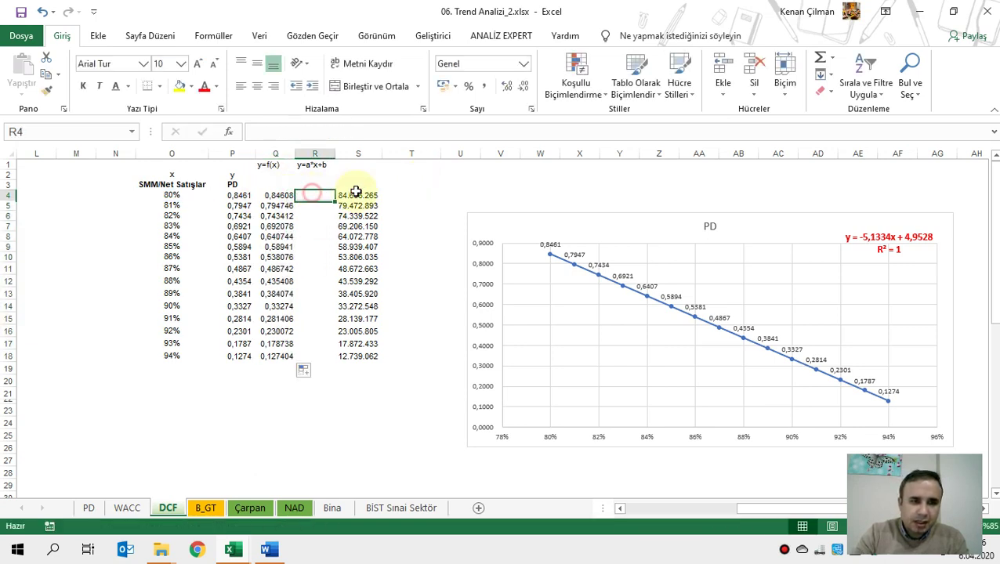
# Enter the formula =Q4*100000000 in R4 and fill it down to R18
pyautogui.write('=')
pyautogui.press('Left')
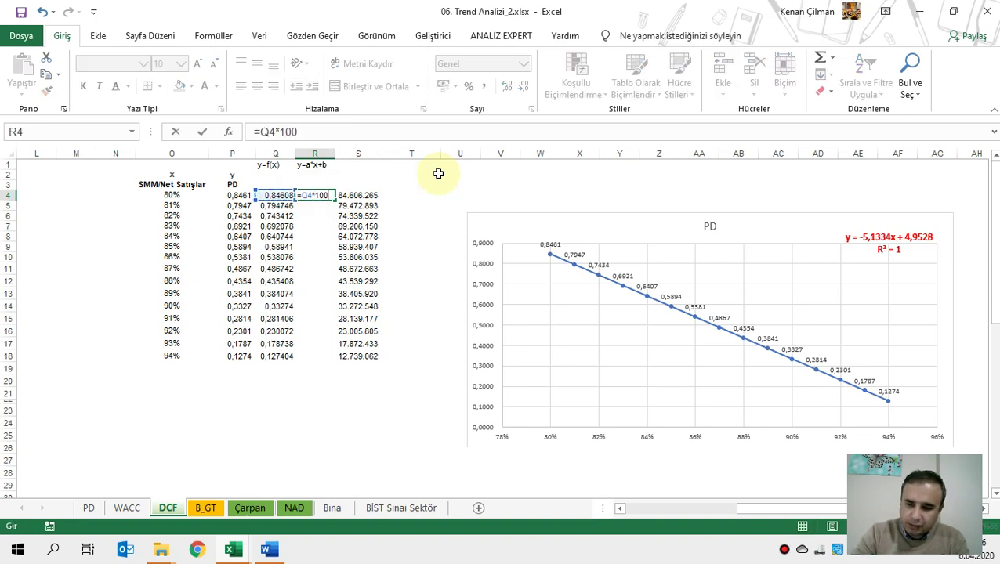
pyautogui.write('*100000000')
pyautogui.press('Return')
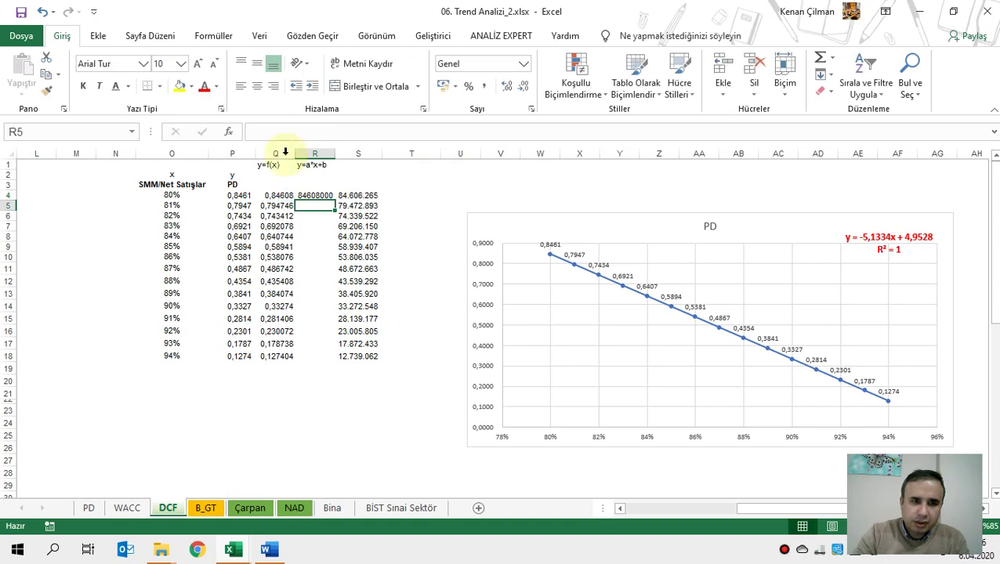
pyautogui.click(325, 192)
pyautogui.doubleClick(335, 201)
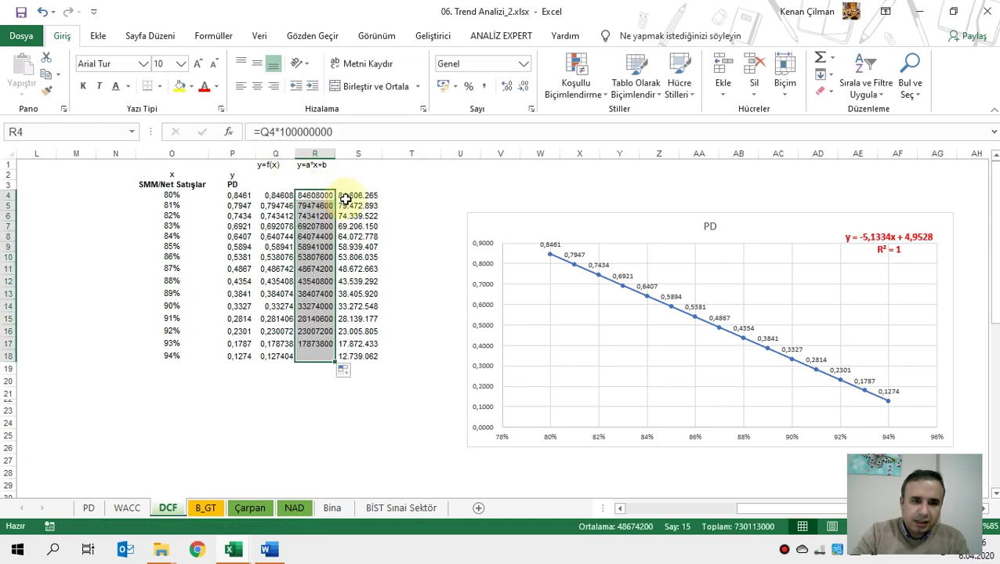
# Widen column R and copy the number format of the original PD values in column S onto R4:R18
pyautogui.moveTo(335, 153); pyautogui.dragTo(351, 155)
pyautogui.moveTo(374, 196); pyautogui.dragTo(376, 352)
pyautogui.click(46, 89)
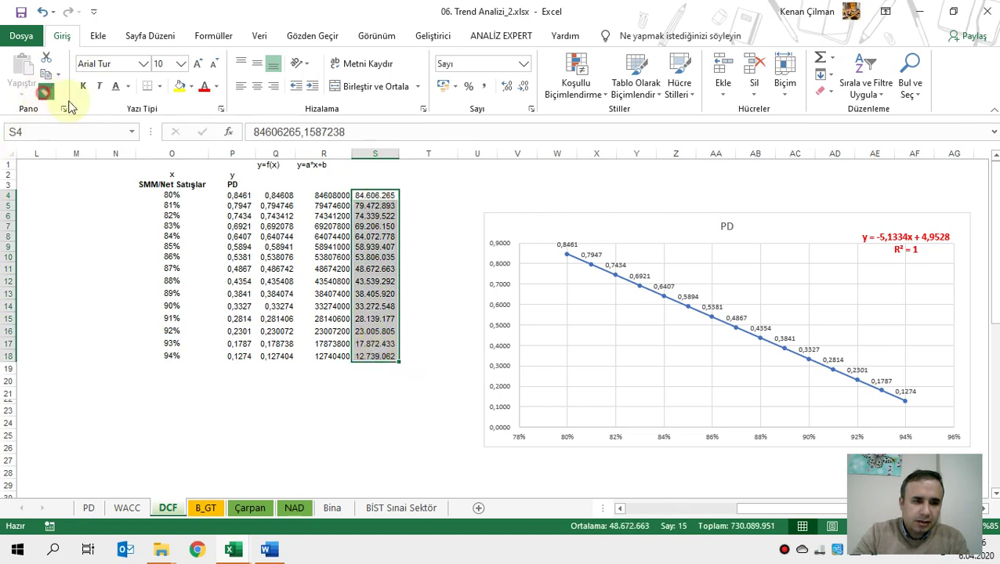
pyautogui.click(321, 195)
pyautogui.click(365, 196)
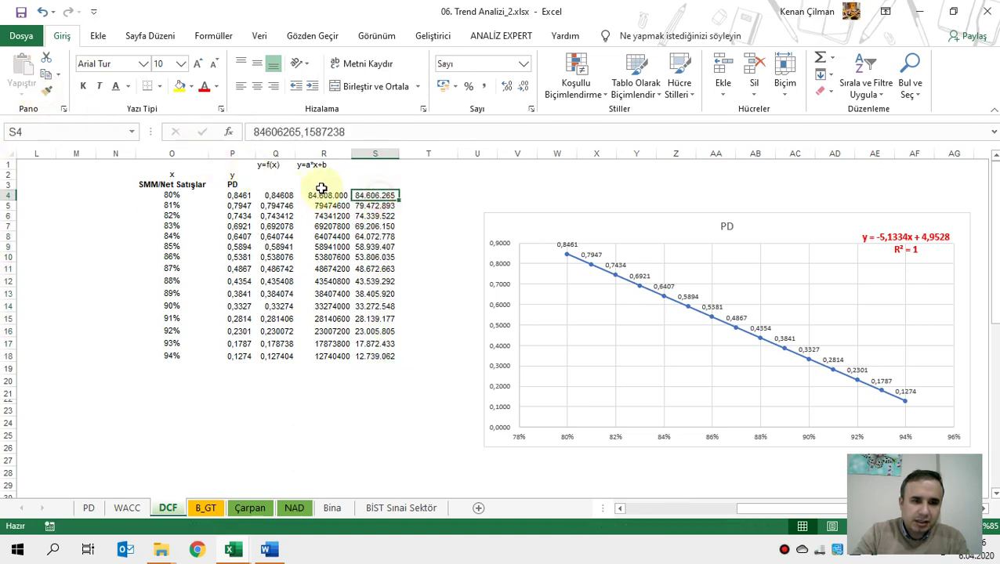
pyautogui.click(47, 90)
pyautogui.moveTo(317, 195); pyautogui.dragTo(326, 357)
# Enter the deviation formula =+S4/R4-1 in T4 to compare the original PD with the recomputed PD
pyautogui.click(409, 192)
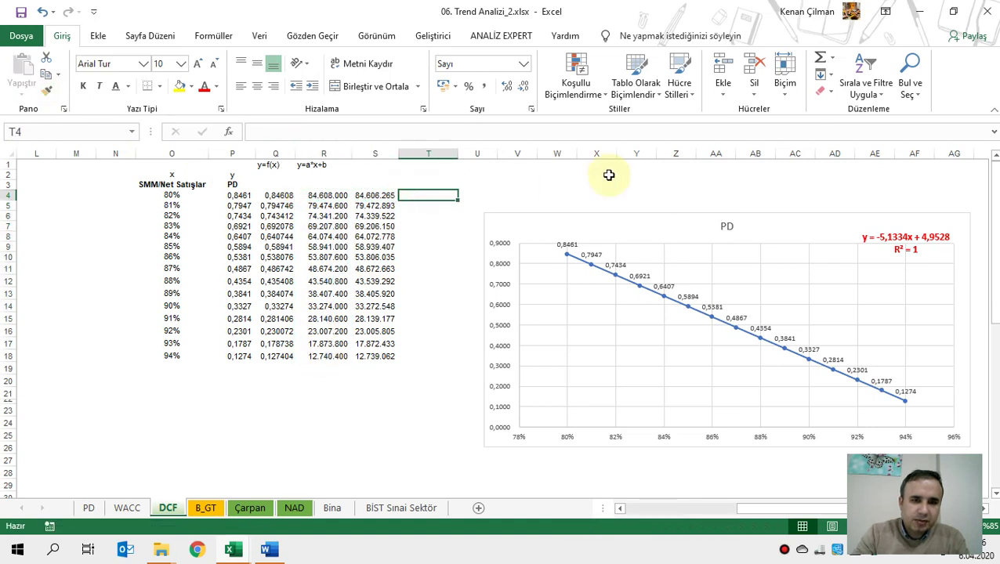
pyautogui.write('+')
pyautogui.press('Left')
pyautogui.write('/')
pyautogui.press('Down')
pyautogui.press('Left')
pyautogui.press('Left')
pyautogui.press('Up')
pyautogui.write('-1')
pyautogui.press('Return')
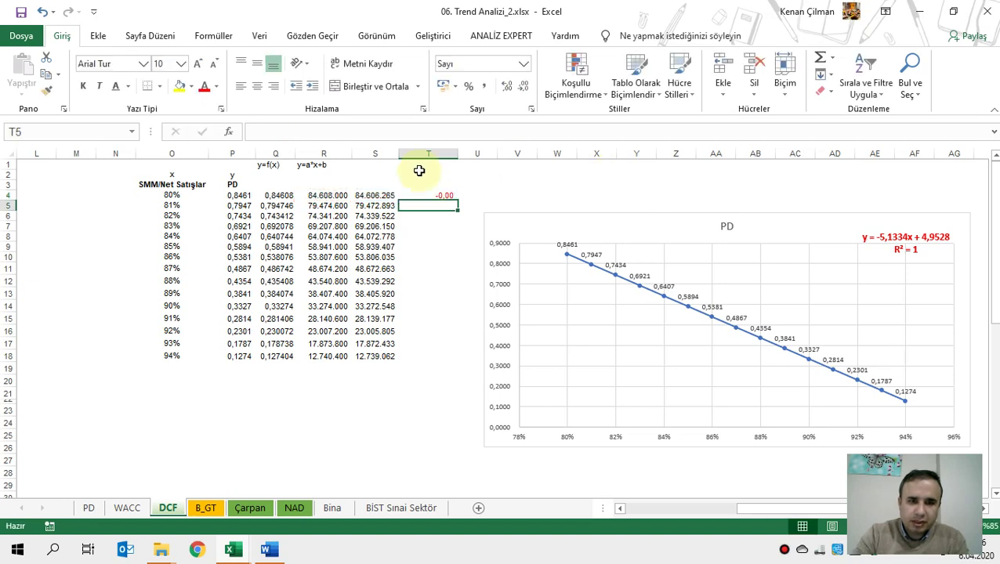
# Format T4 as a percentage with two decimals and fill its formula down to T18
pyautogui.click(442, 197)
pyautogui.click(471, 87)
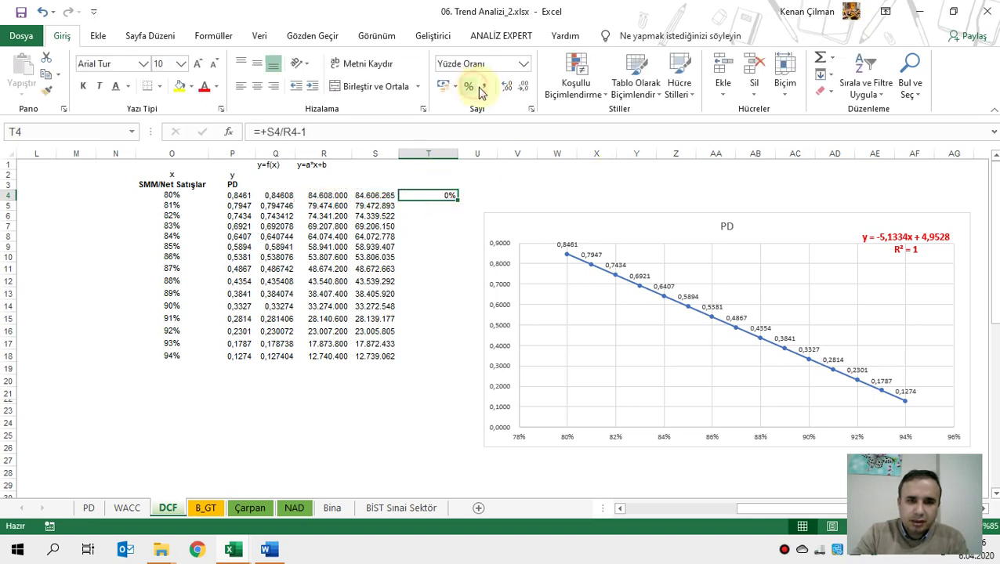
pyautogui.click(510, 86)
pyautogui.click(509, 86)
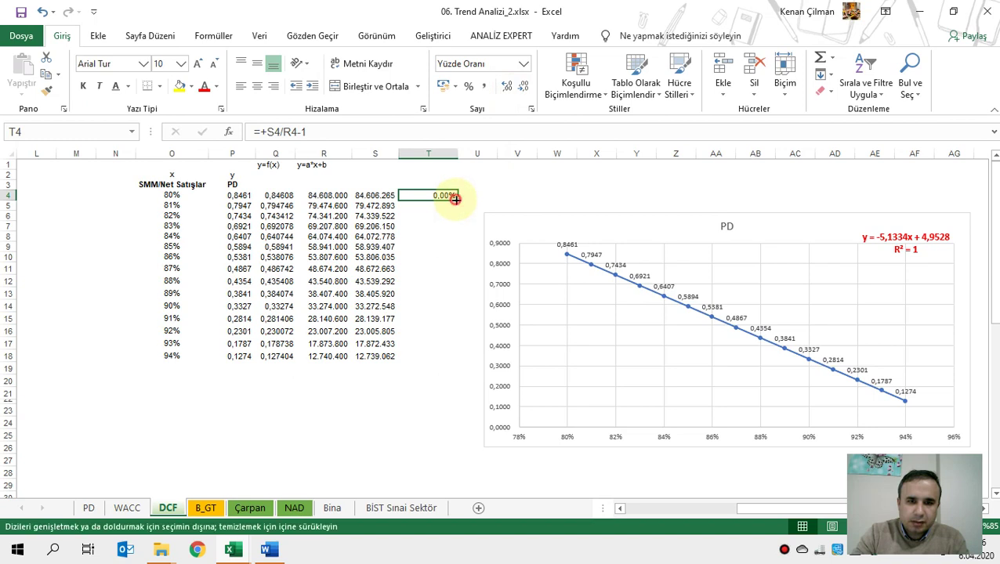
pyautogui.doubleClick(458, 201)
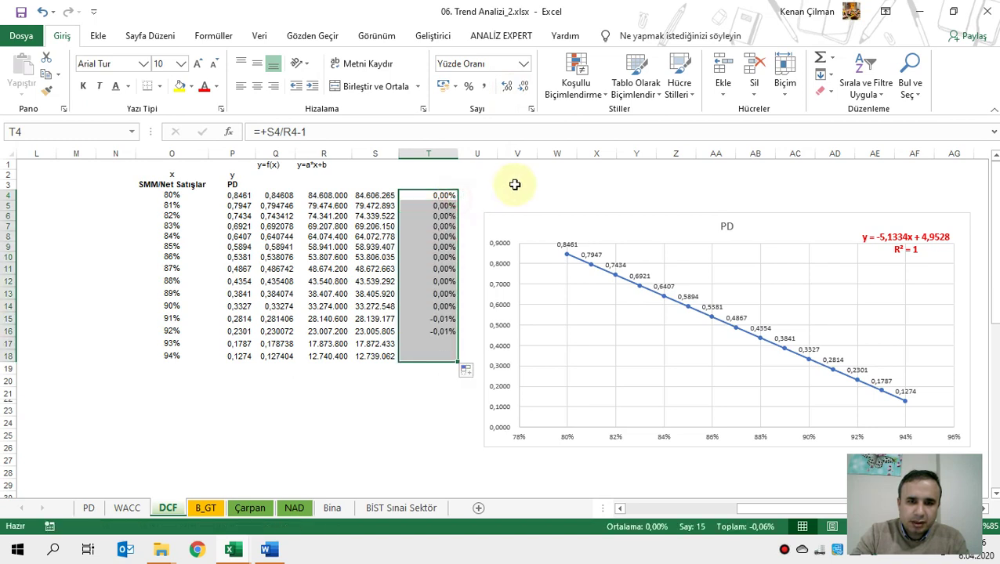
# Compare the original PD values in S4:S18 with the recomputed values in column R
pyautogui.click(196, 195)
pyautogui.moveTo(375, 195); pyautogui.dragTo(375, 356)
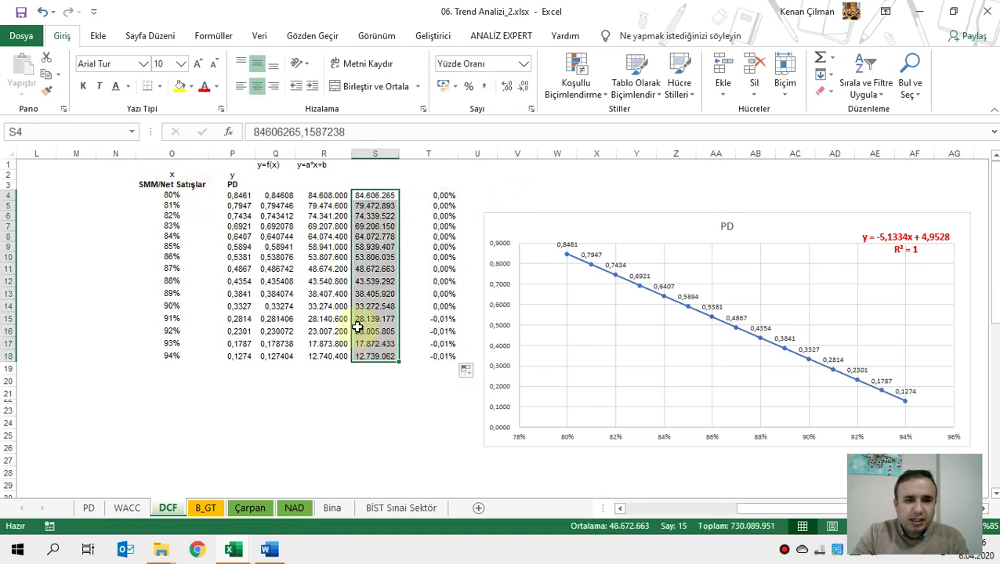
pyautogui.click(232, 196)
pyautogui.moveTo(319, 213); pyautogui.dragTo(458, 161)
pyautogui.click(372, 167)
pyautogui.click(408, 154)
pyautogui.click(310, 163)
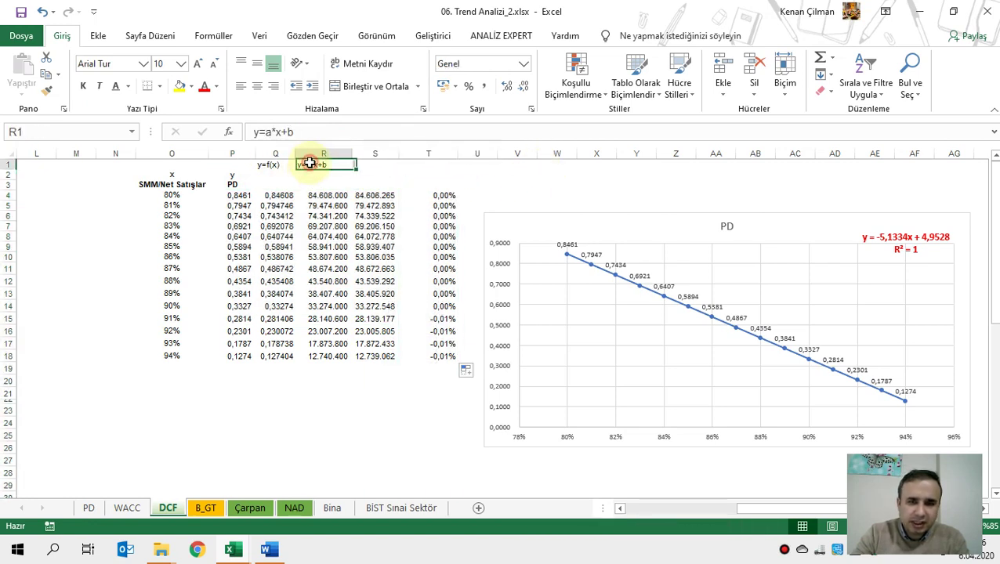
pyautogui.click(342, 225)
pyautogui.click(383, 216)
pyautogui.click(340, 305)
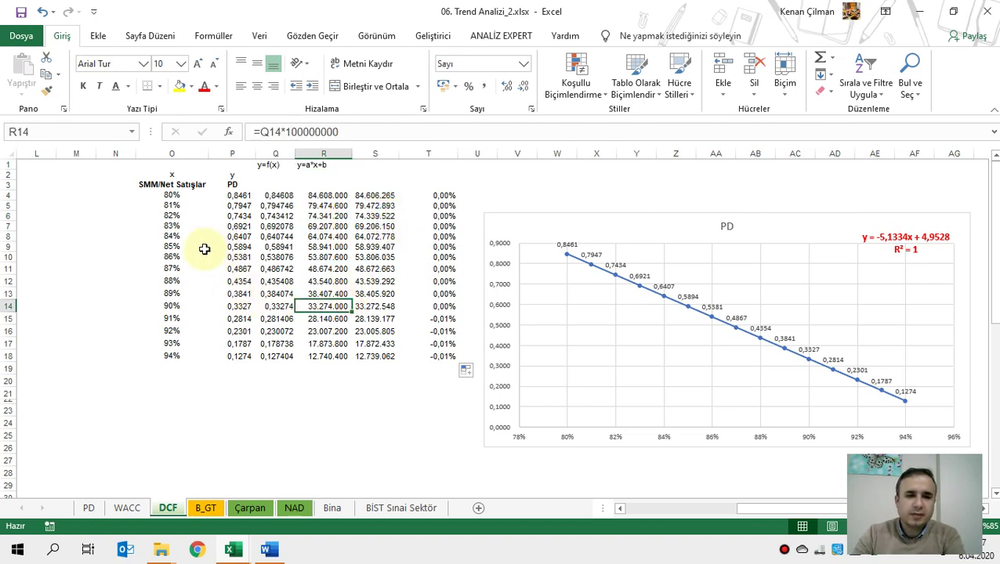
# Review the whole comparison table and inspect the trendline formula in Q4
pyautogui.moveTo(170, 186); pyautogui.dragTo(455, 366)
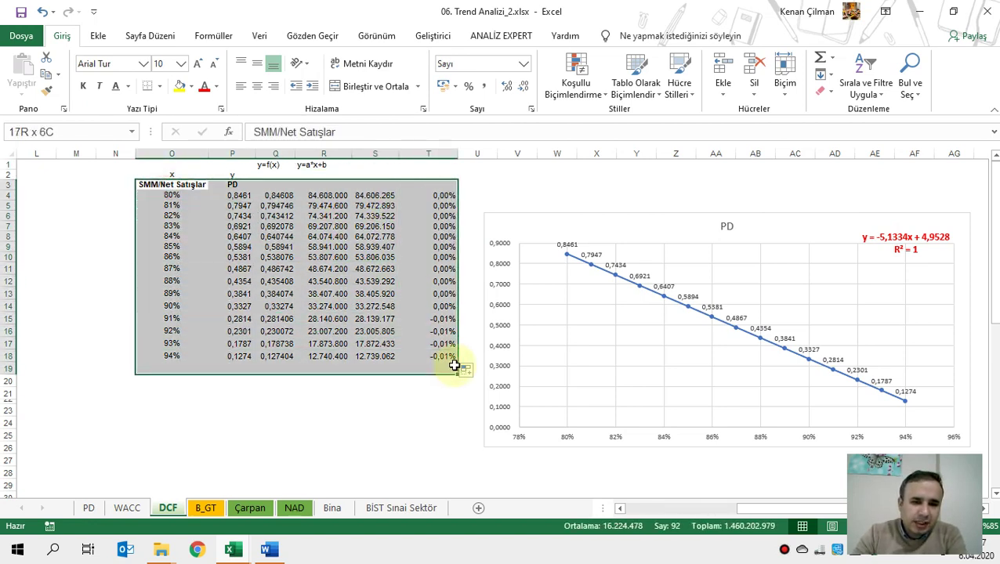
pyautogui.press('Escape')
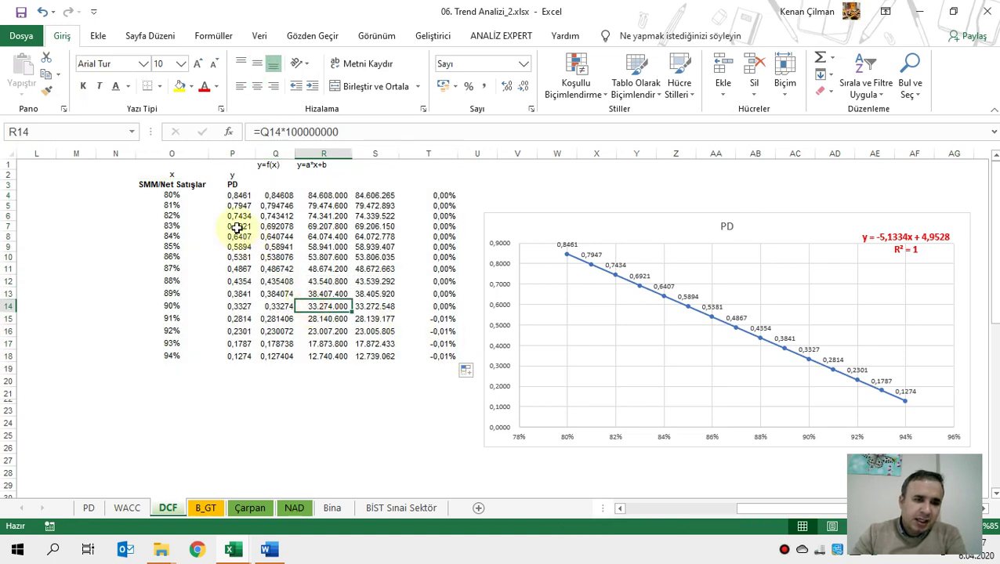
pyautogui.moveTo(167, 196); pyautogui.dragTo(314, 351)
pyautogui.click(266, 293)
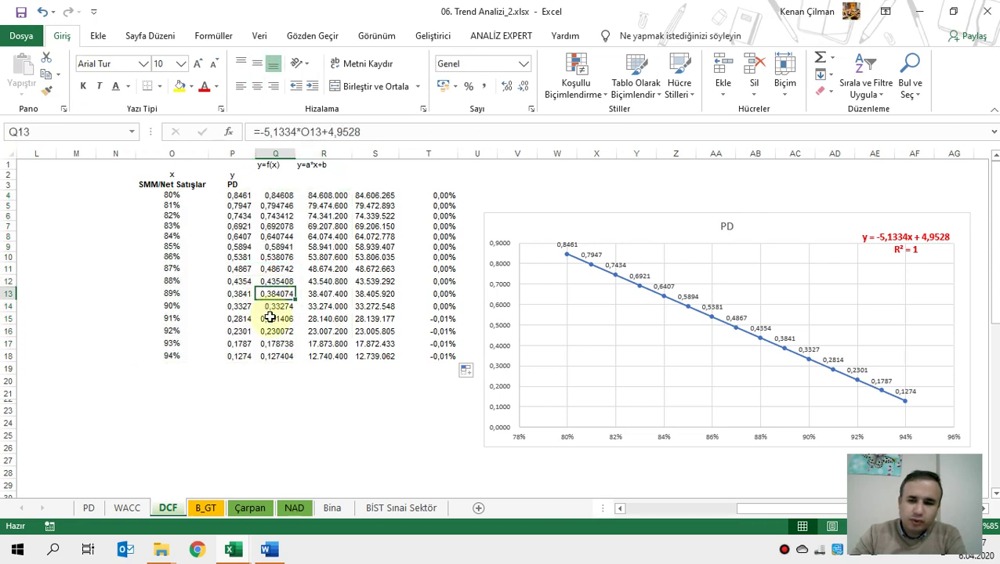
pyautogui.moveTo(236, 195); pyautogui.dragTo(403, 355)
pyautogui.click(324, 319)
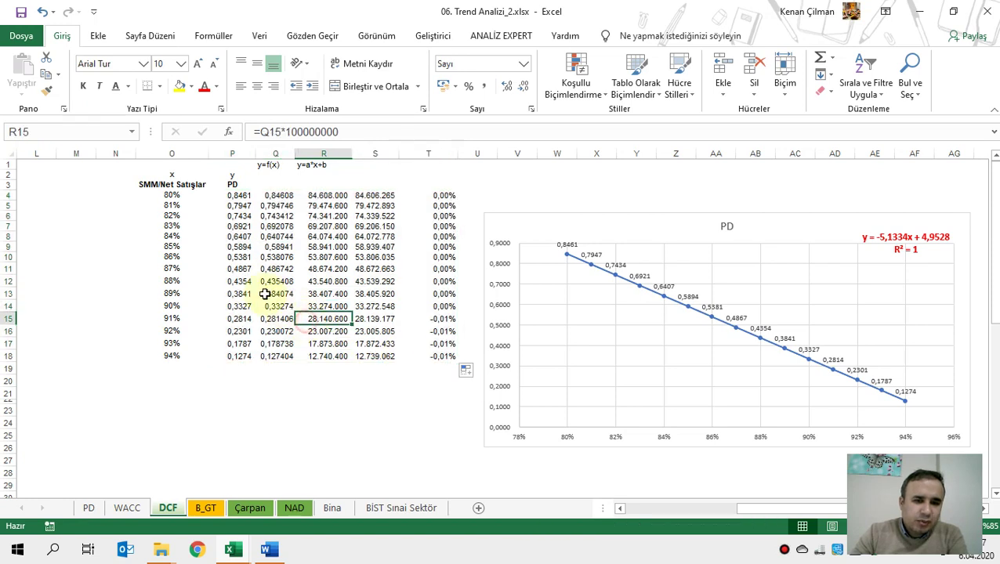
pyautogui.moveTo(272, 196)
pyautogui.mouseDown()
pyautogui.moveTo(269, 298)
pyautogui.moveTo(279, 197)
pyautogui.mouseUp()
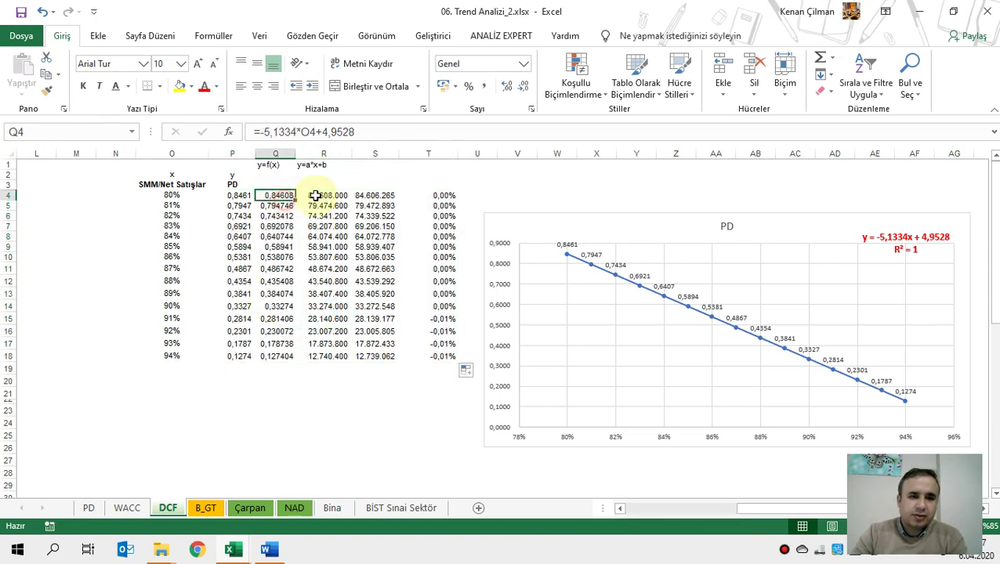
pyautogui.press('F2')
pyautogui.press('Escape')
# Label T1 as a and U1 as b, and enter the coefficients -5,1334 in T2 and 4,9528 in U2
pyautogui.click(423, 163)
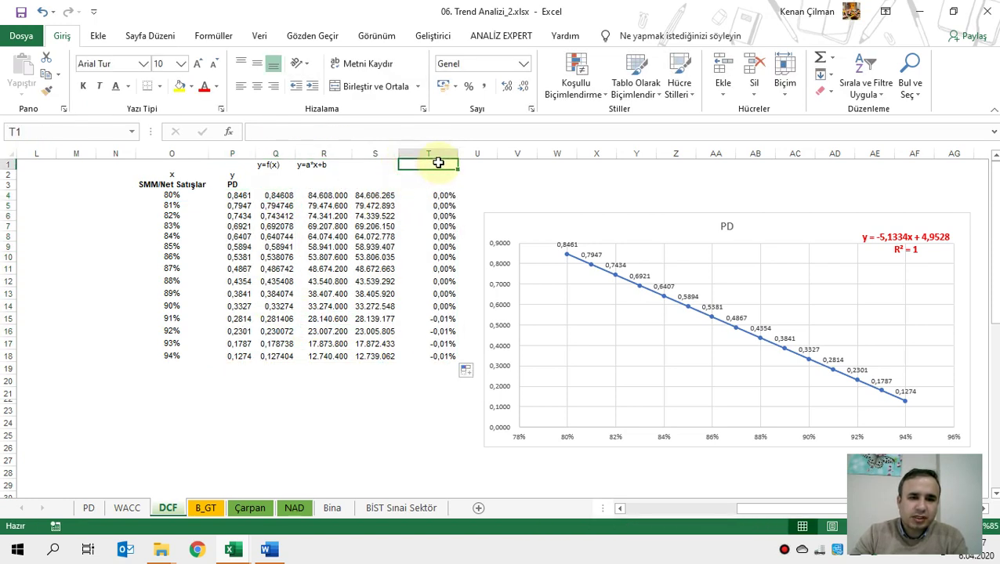
pyautogui.press('Tab')
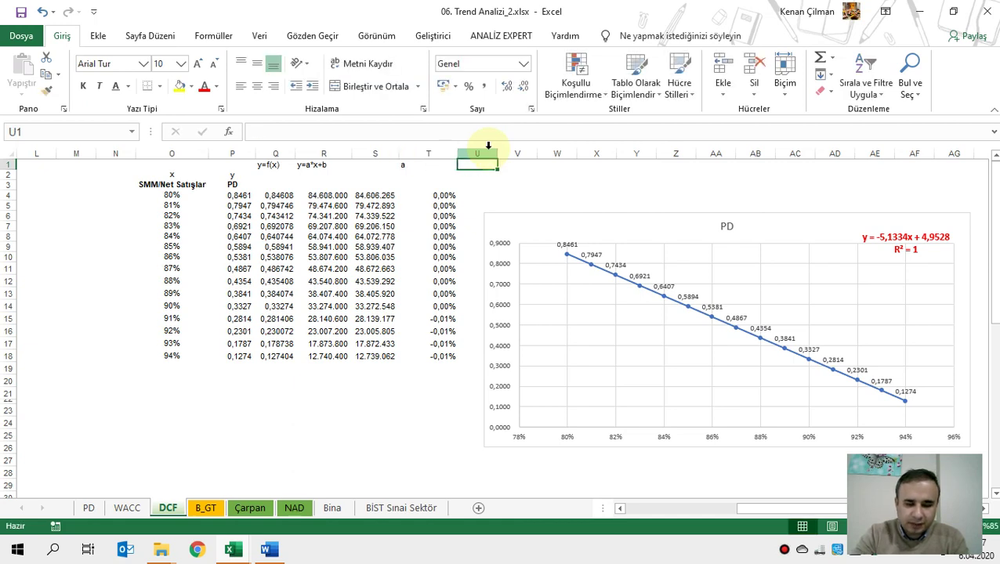
pyautogui.write('b')
pyautogui.press('Return')
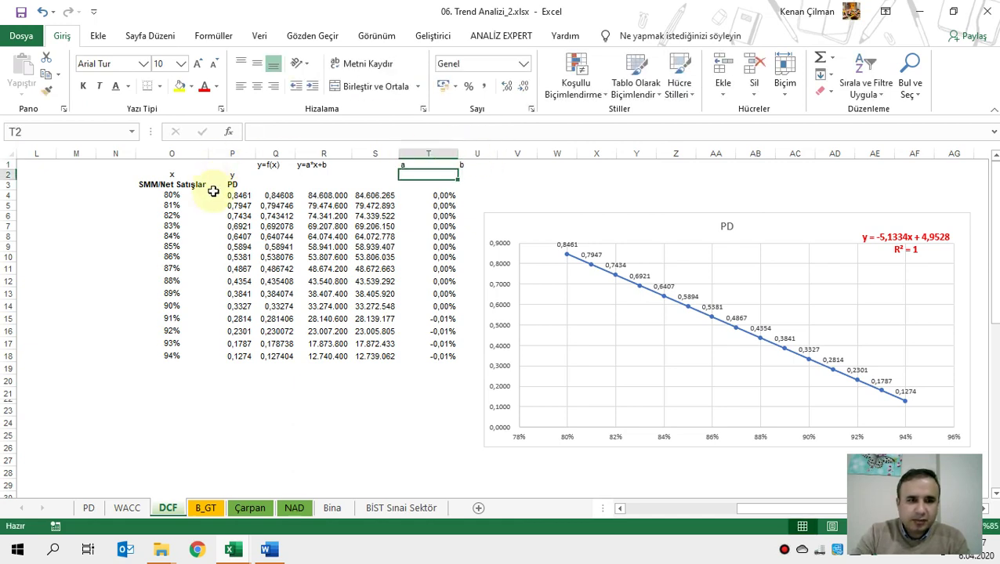
pyautogui.write('-5,1334')
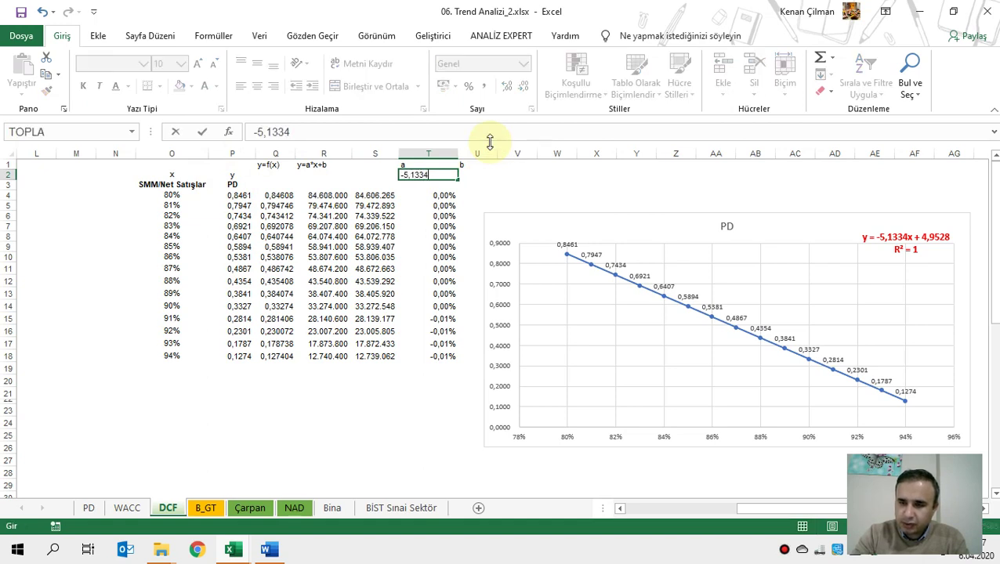
pyautogui.press('Tab')
pyautogui.write('4')
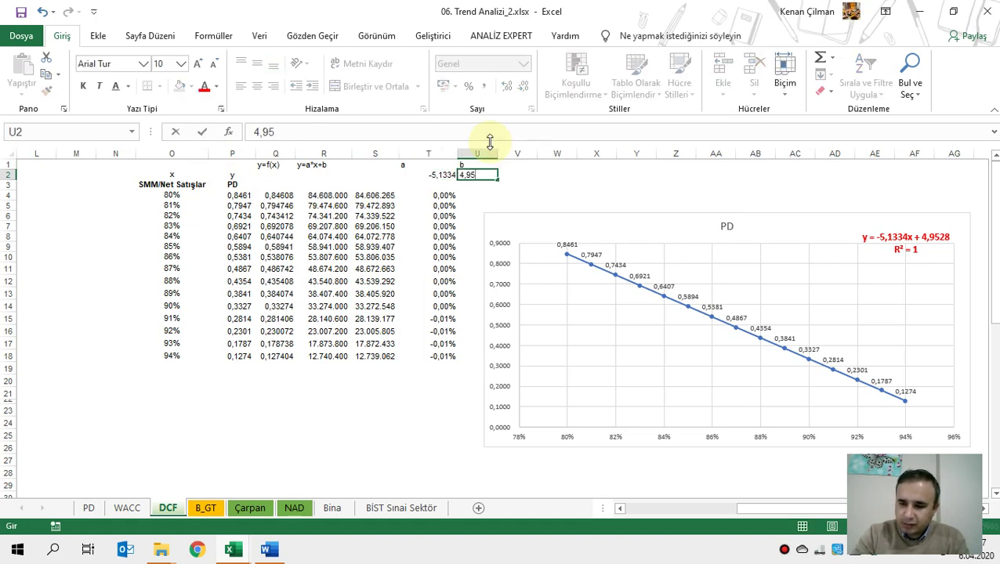
pyautogui.write(',9528')
pyautogui.press('Return')
# Rewrite the formula in Q4 as =$T$2*O4+$U$2 and fill it down to Q18
pyautogui.doubleClick(292, 193)
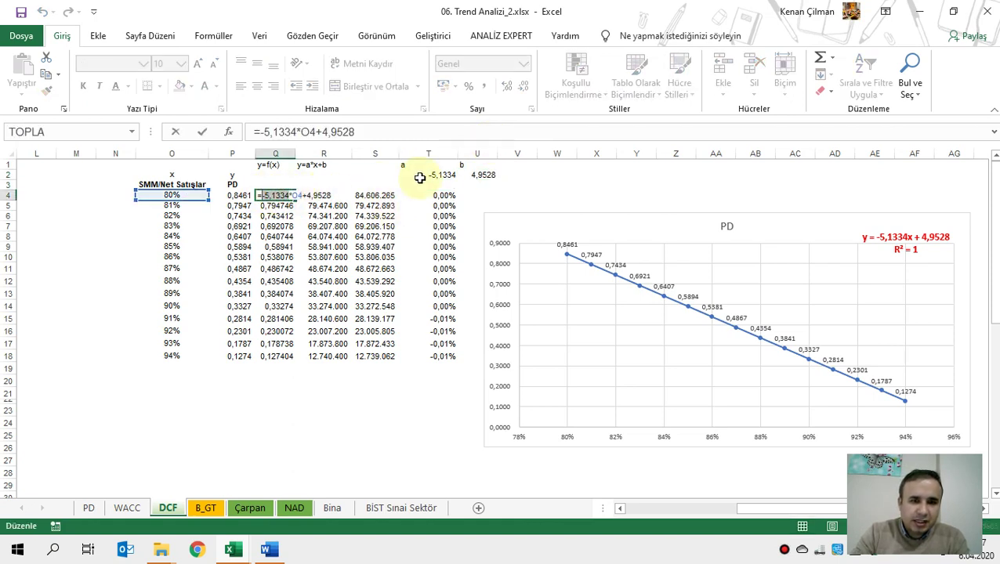
pyautogui.click(426, 175)
pyautogui.press('F4')
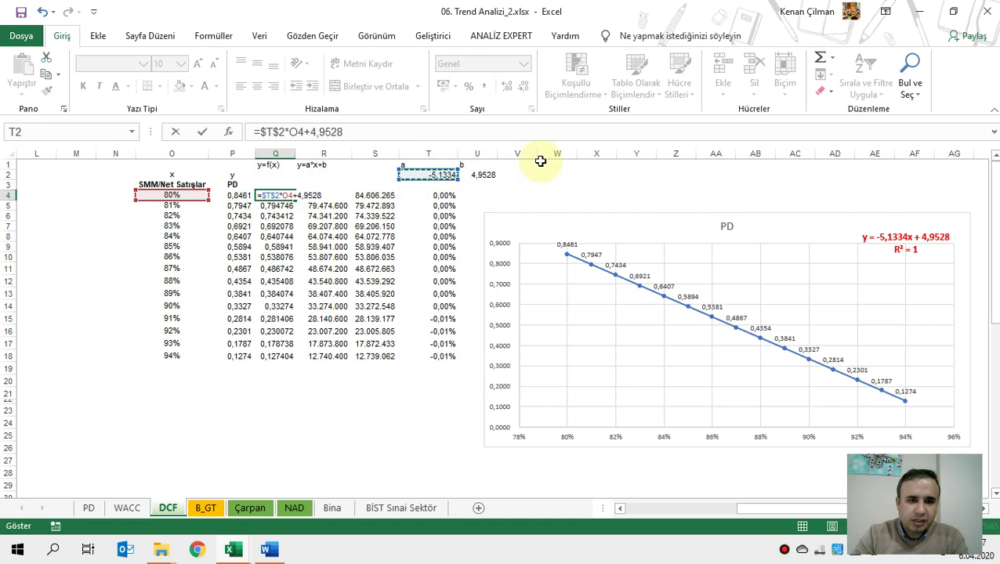
pyautogui.moveTo(322, 194); pyautogui.dragTo(301, 193)
pyautogui.click(480, 174)
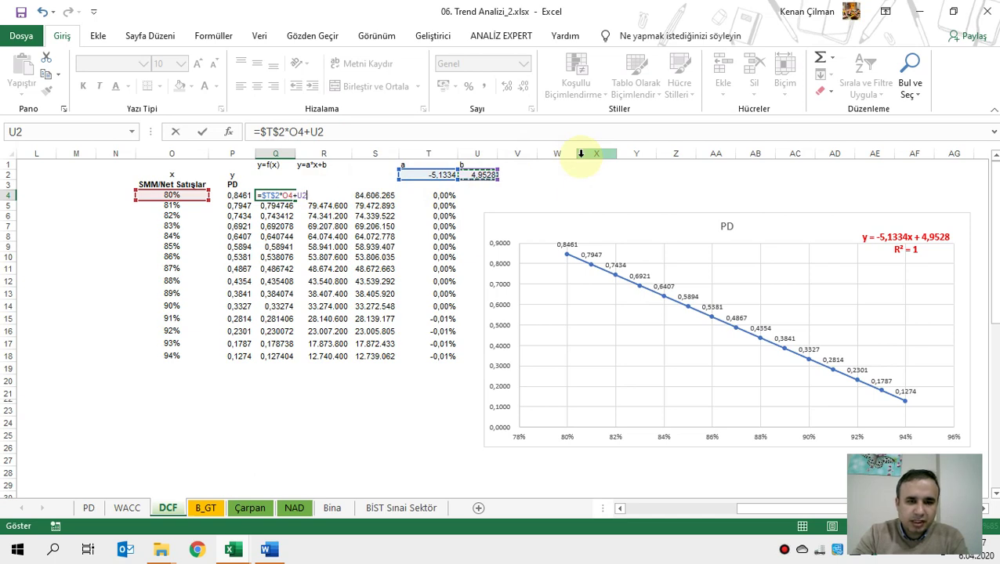
pyautogui.press('Return')
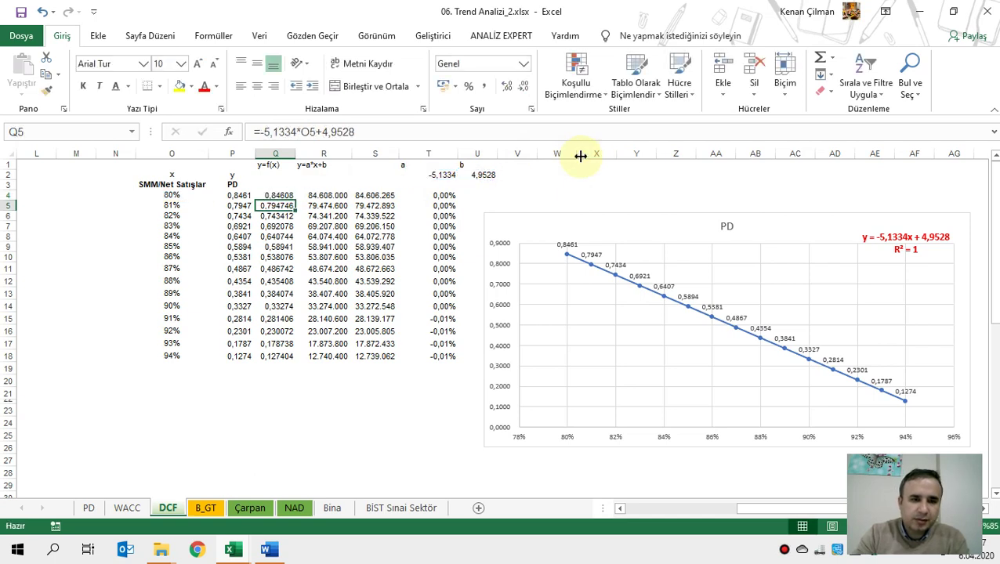
pyautogui.click(286, 196)
pyautogui.doubleClick(293, 200)
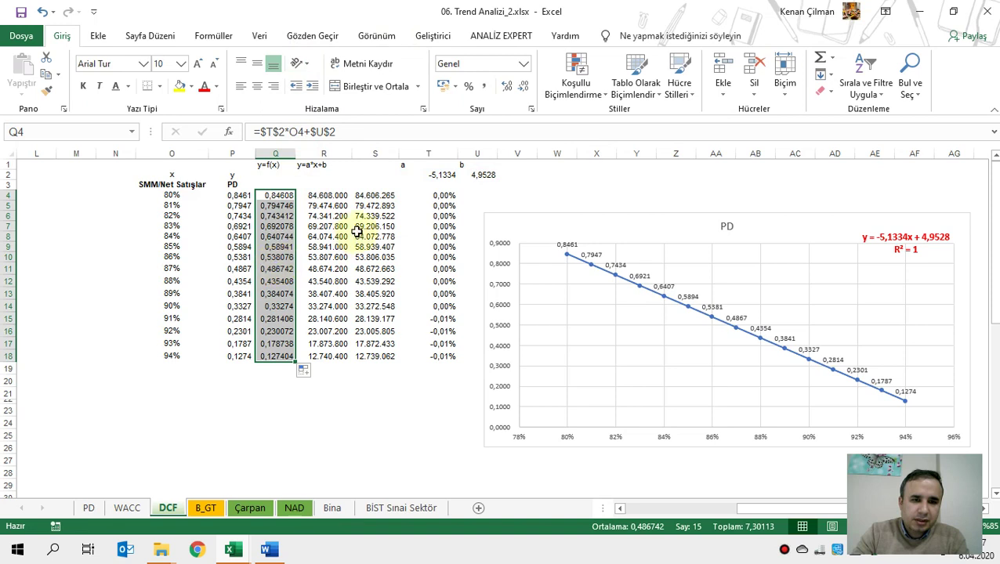
# Change the deviation formula in T4 to the squared form =(S4/R4-1)^2 and fill it down to T18
pyautogui.click(374, 216)
pyautogui.click(444, 195)
pyautogui.moveTo(446, 249); pyautogui.dragTo(444, 358)
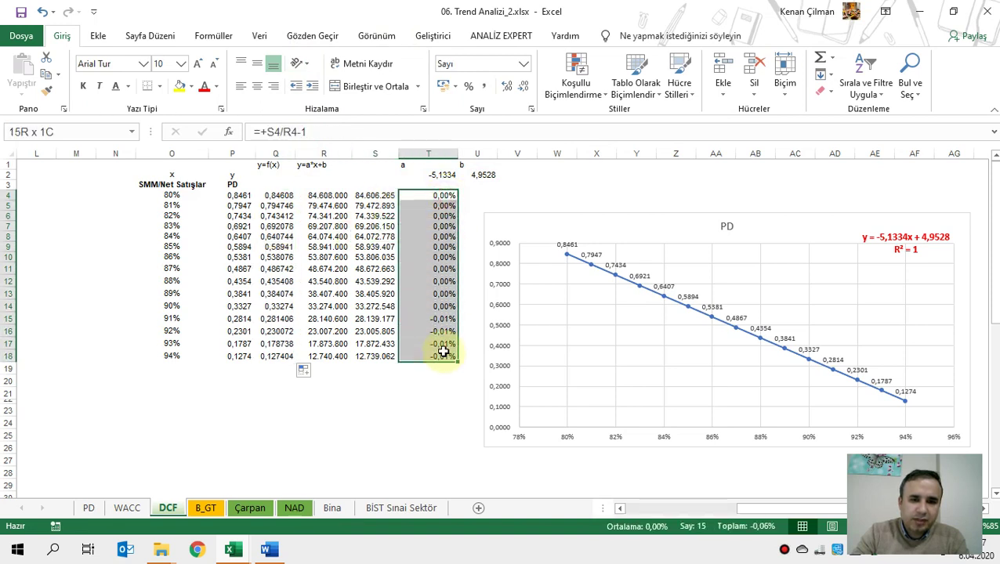
pyautogui.moveTo(440, 196); pyautogui.dragTo(440, 206)
pyautogui.press('F2')
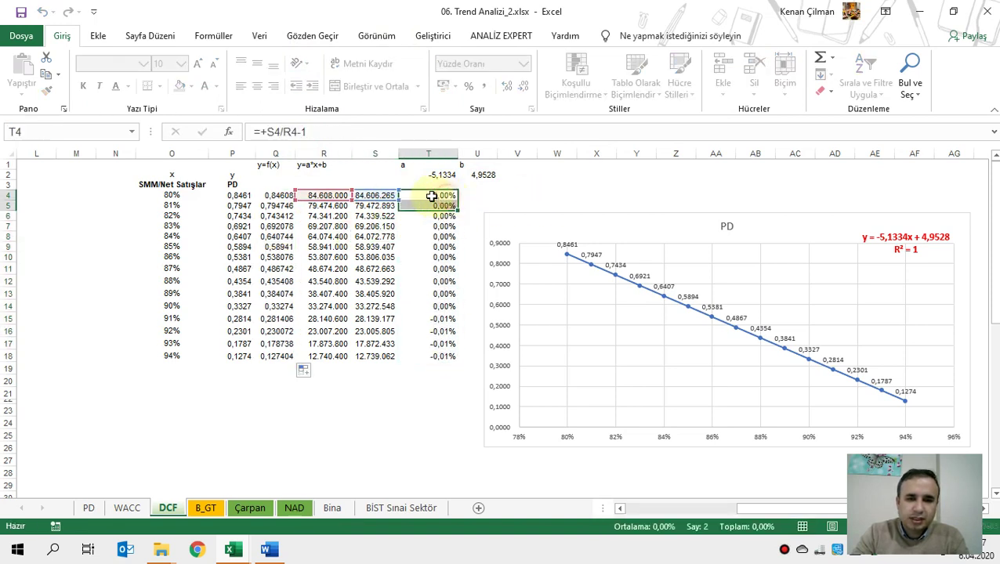
pyautogui.press('Escape')
pyautogui.doubleClick(407, 196)
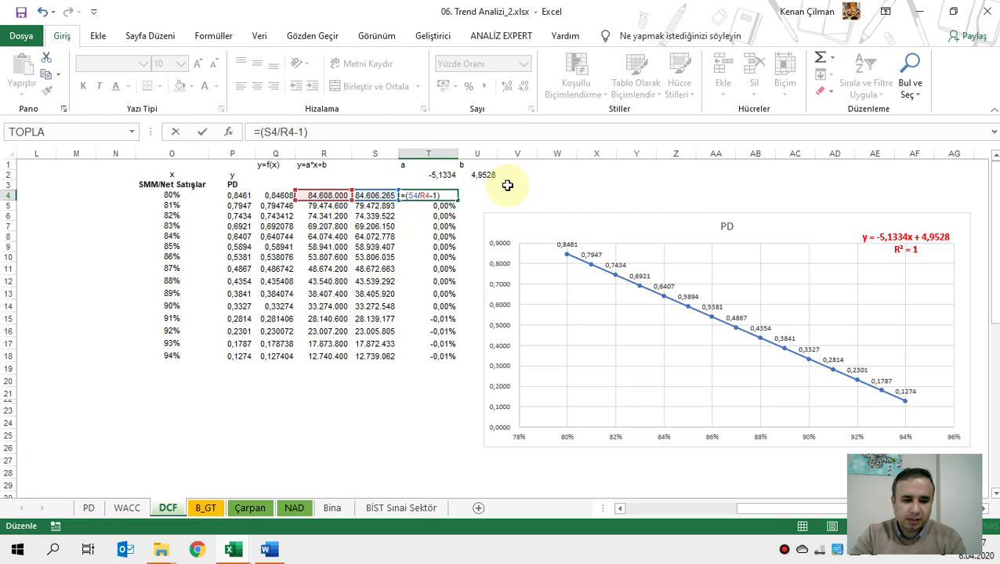
pyautogui.press('Return')
pyautogui.click(447, 196)
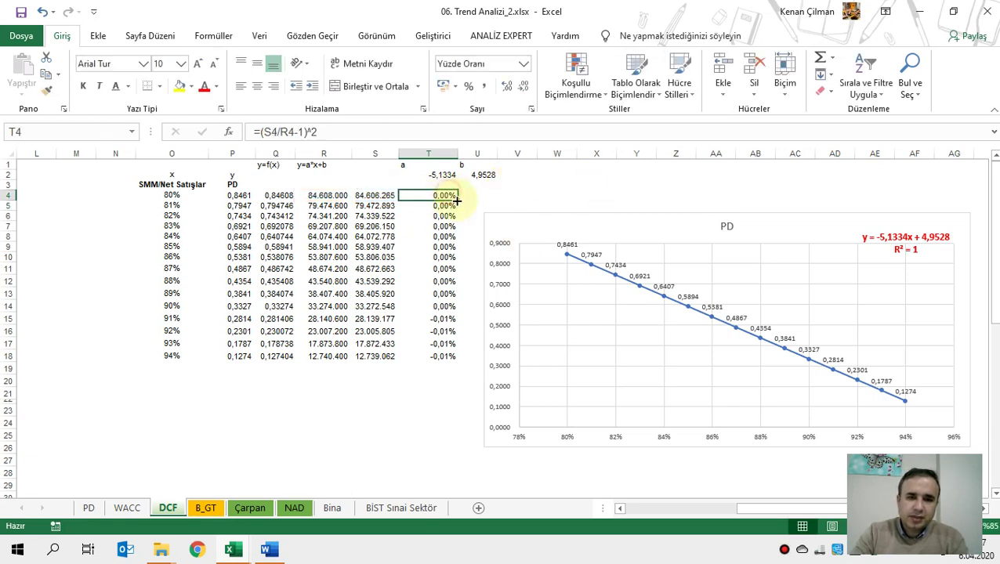
pyautogui.doubleClick(459, 202)
pyautogui.click(412, 196)
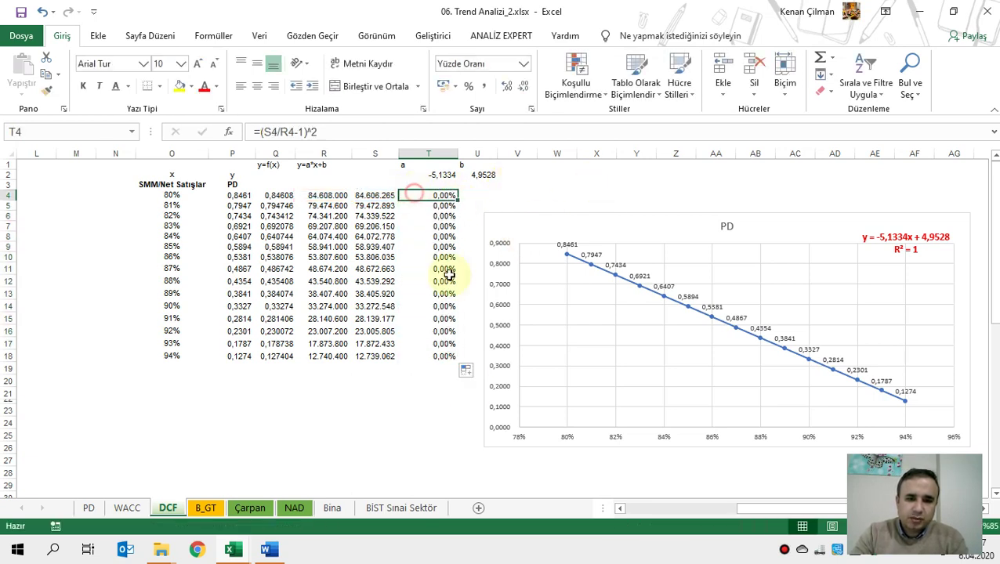
# Total the squared deviations T4:T18 in T19 with a sum formula
pyautogui.click(443, 370)
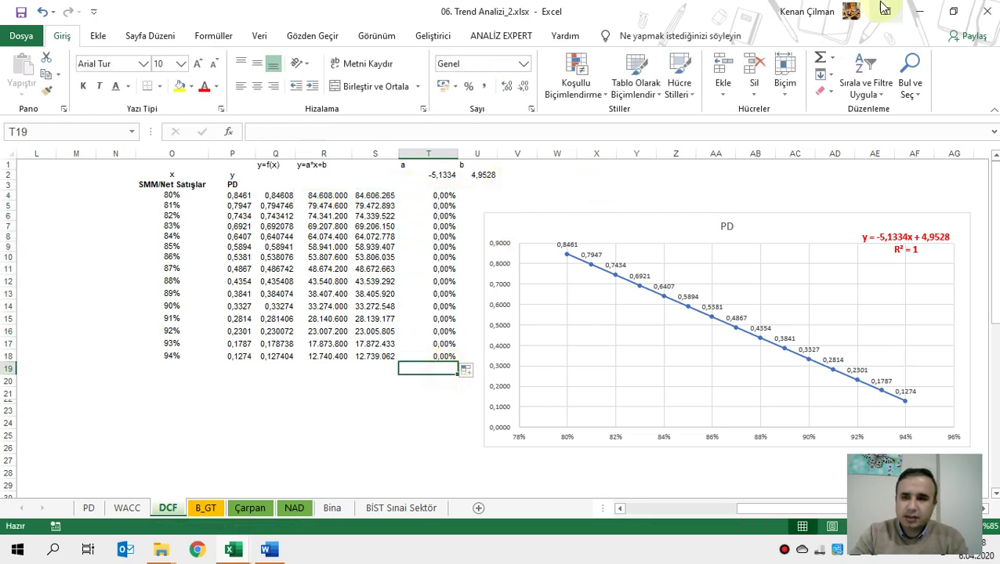
pyautogui.click(819, 59)
pyautogui.press('Return')
pyautogui.click(439, 369)
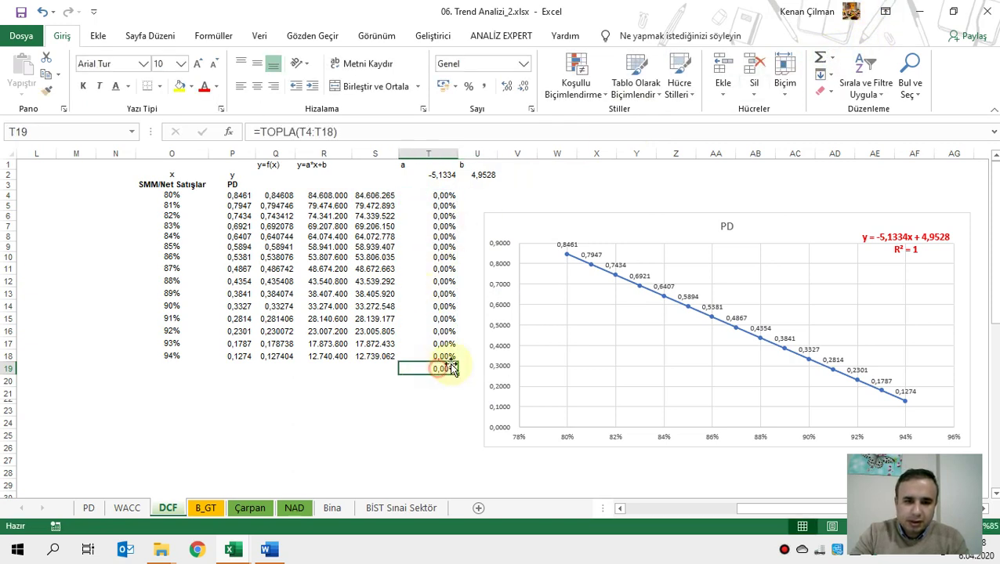
# Show the total in T19 with six decimals, then multiply the squared deviation formula in T4 by 100000 and fill it down to T18
pyautogui.click(506, 86)
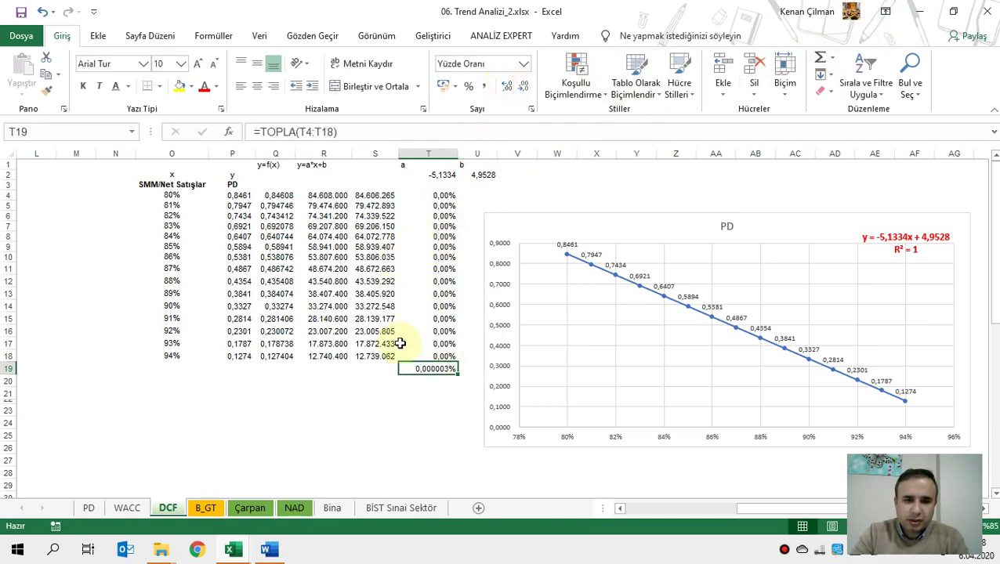
pyautogui.click(412, 197)
pyautogui.doubleClick(412, 198)
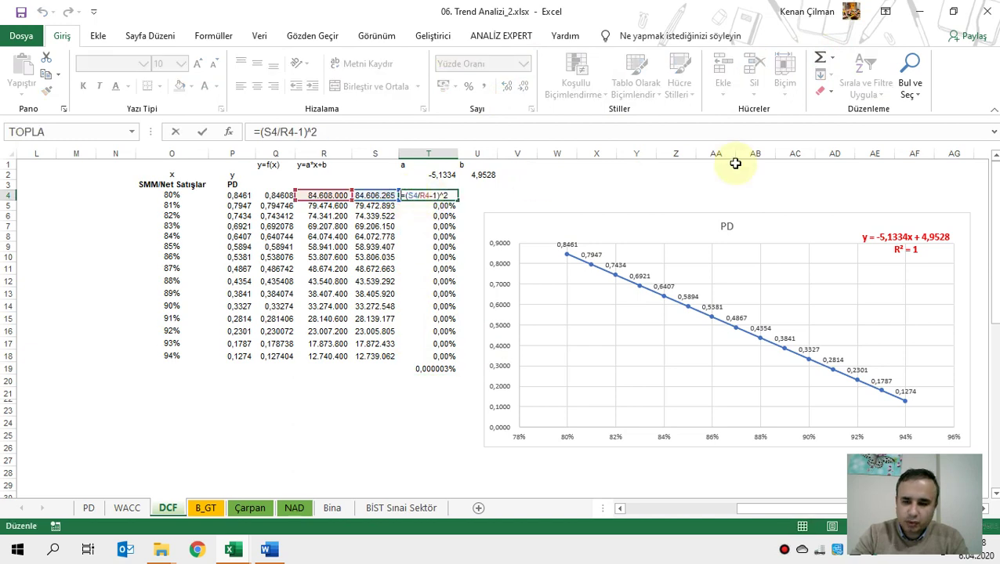
pyautogui.write('100000*')
pyautogui.press('Return')
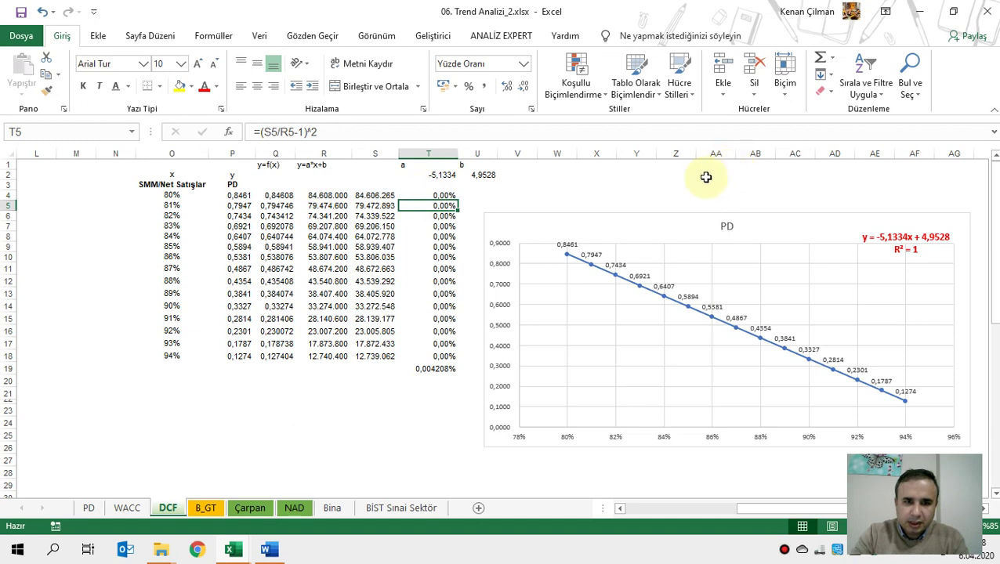
pyautogui.click(445, 197)
pyautogui.moveTo(458, 201); pyautogui.dragTo(451, 359)
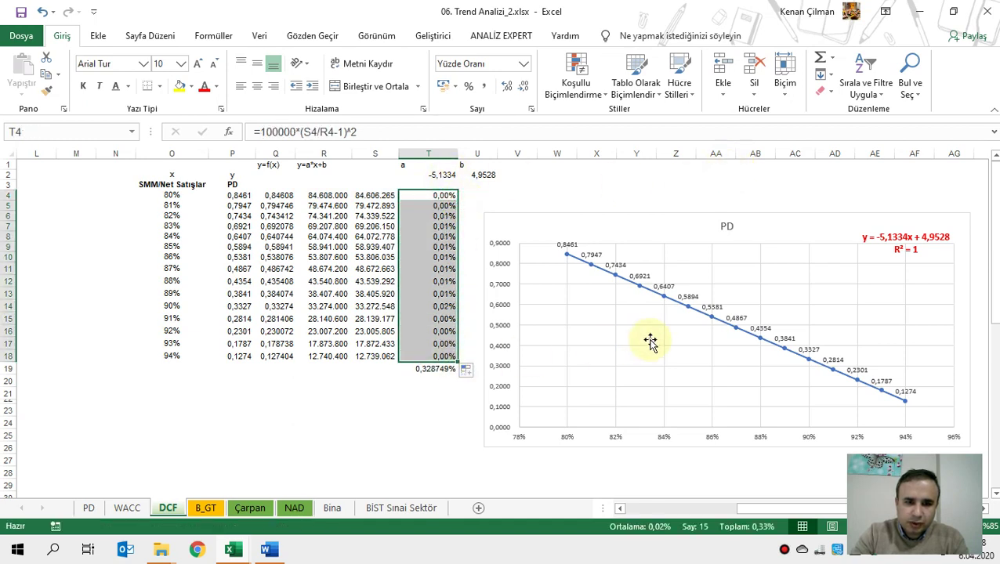
# Raise the multiplier in T4 so the formula reads =10000000*(S4/R4-1)^2 and fill it down to T18
pyautogui.click(417, 196)
pyautogui.doubleClick(417, 196)
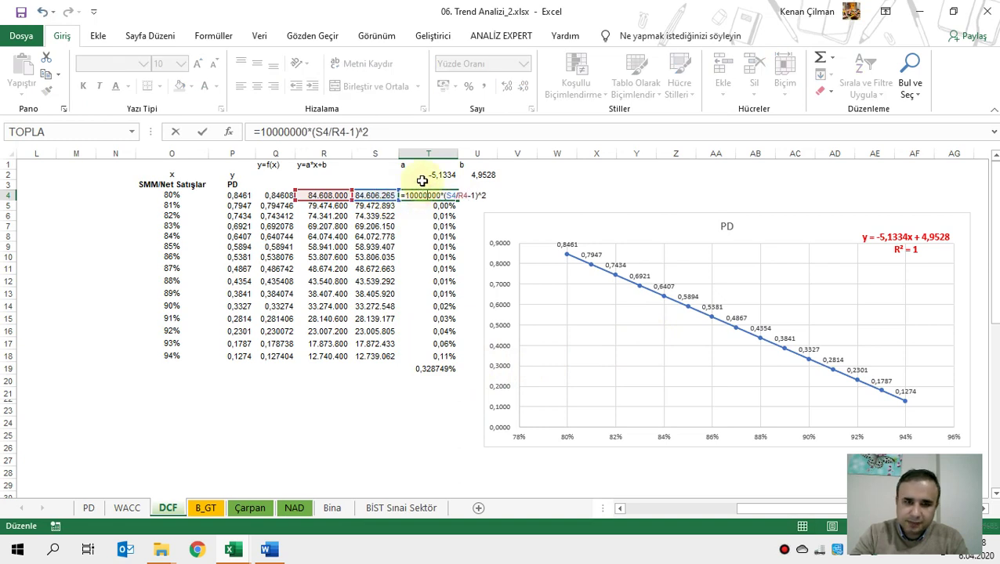
pyautogui.press('Return')
pyautogui.click(447, 188)
pyautogui.click(444, 197)
pyautogui.moveTo(457, 201); pyautogui.dragTo(453, 364)
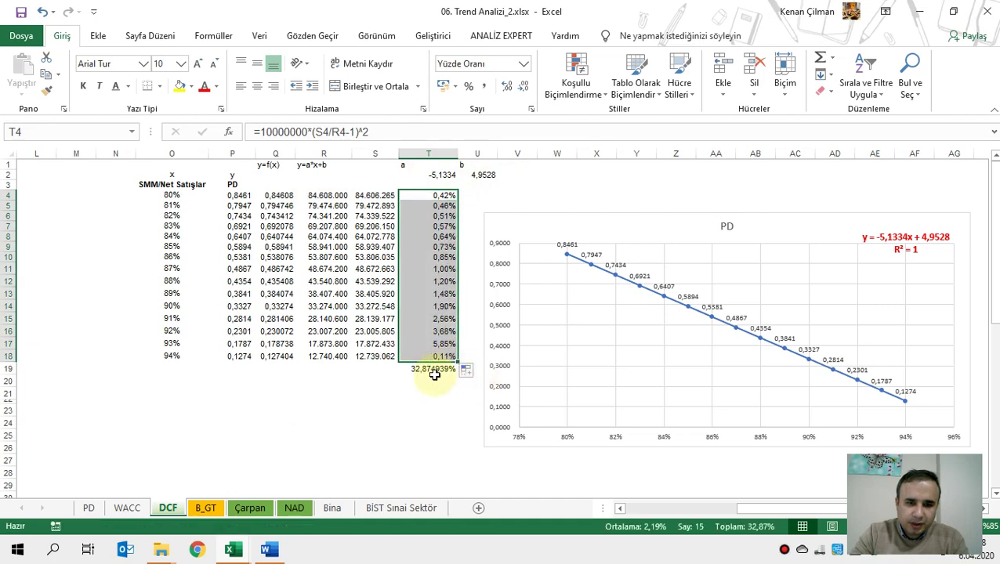
# Try to minimise T19 with Solver by changing T2:U2, using the Doğrusal Olmayan GRG method, and keep the Solver solution
pyautogui.click(431, 368)
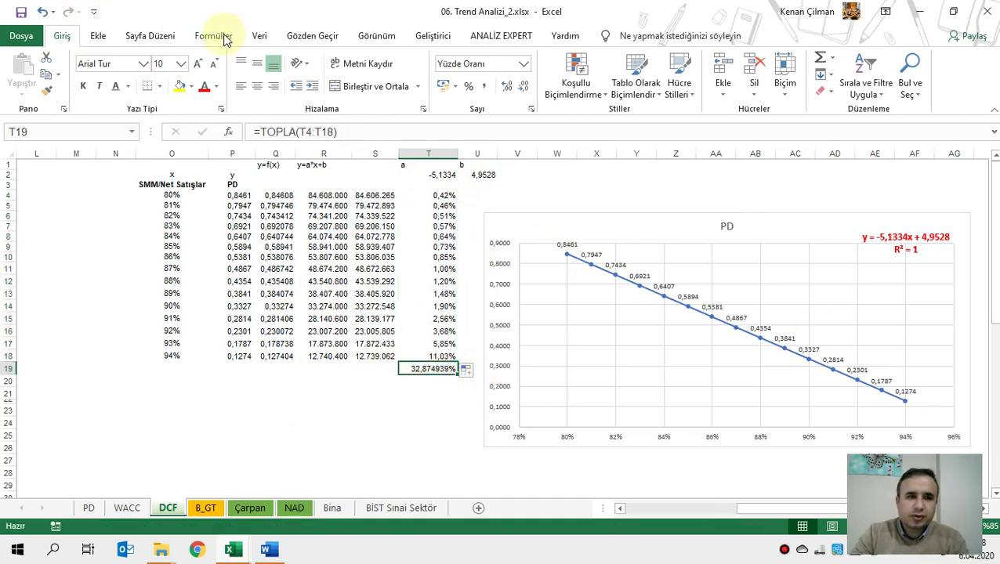
pyautogui.click(257, 36)
pyautogui.click(949, 58)
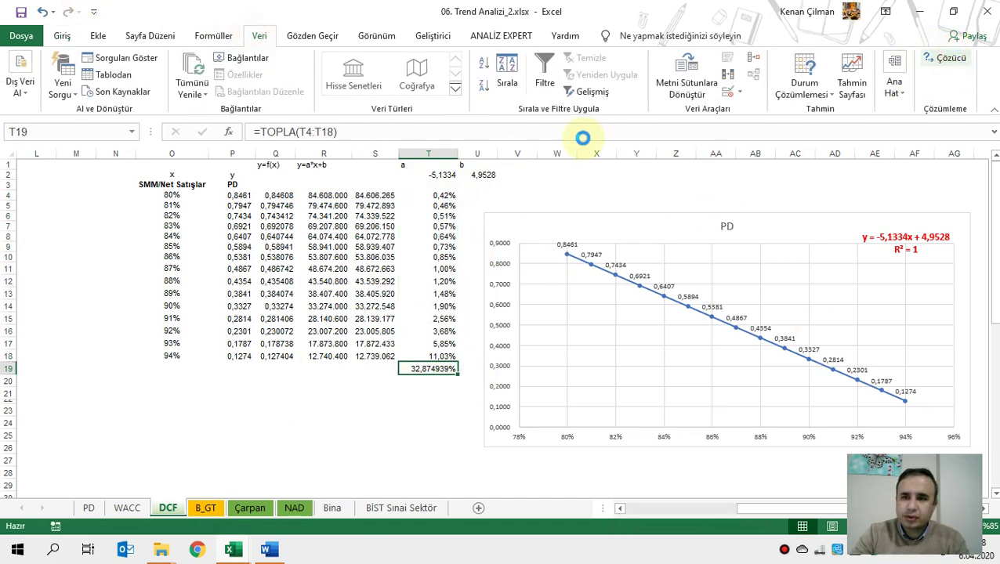
pyautogui.moveTo(561, 32); pyautogui.dragTo(607, 223)
pyautogui.click(677, 102)
pyautogui.click(433, 328)
pyautogui.moveTo(424, 174); pyautogui.dragTo(495, 172)
pyautogui.moveTo(611, 225); pyautogui.dragTo(716, 58)
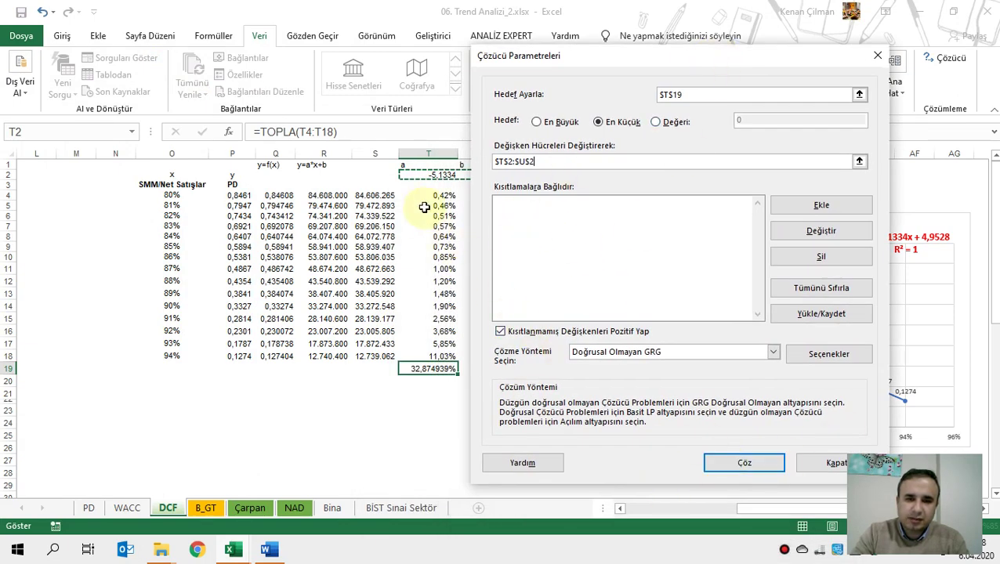
pyautogui.click(743, 463)
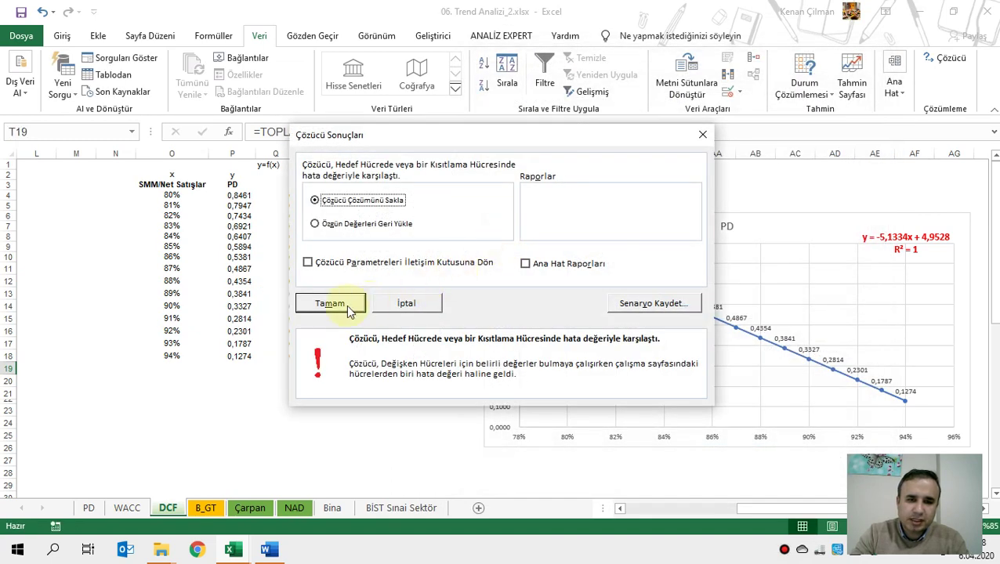
pyautogui.click(350, 305)
pyautogui.click(417, 195)
pyautogui.click(429, 173)
pyautogui.click(492, 174)
pyautogui.moveTo(439, 174); pyautogui.dragTo(490, 174)
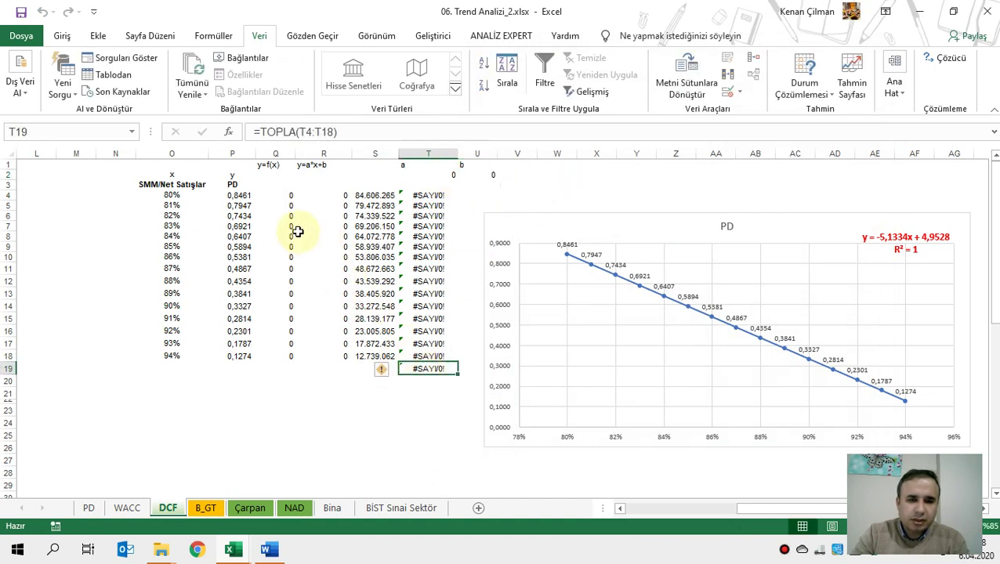
pyautogui.click(288, 206)
# Re-enter the trendline coefficients -5,1334 in T2 and 4,9528 in U2
pyautogui.click(403, 174)
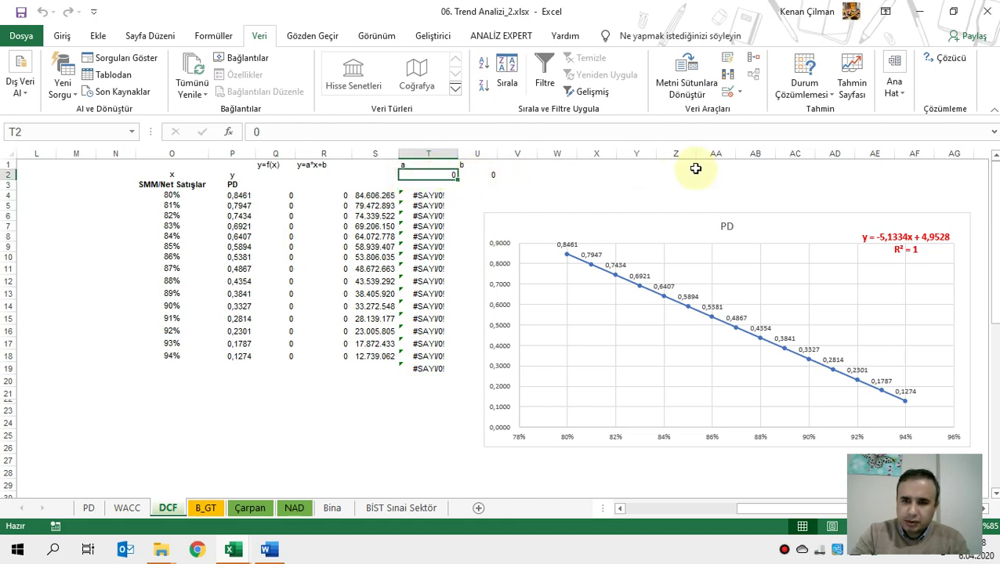
pyautogui.write('-')
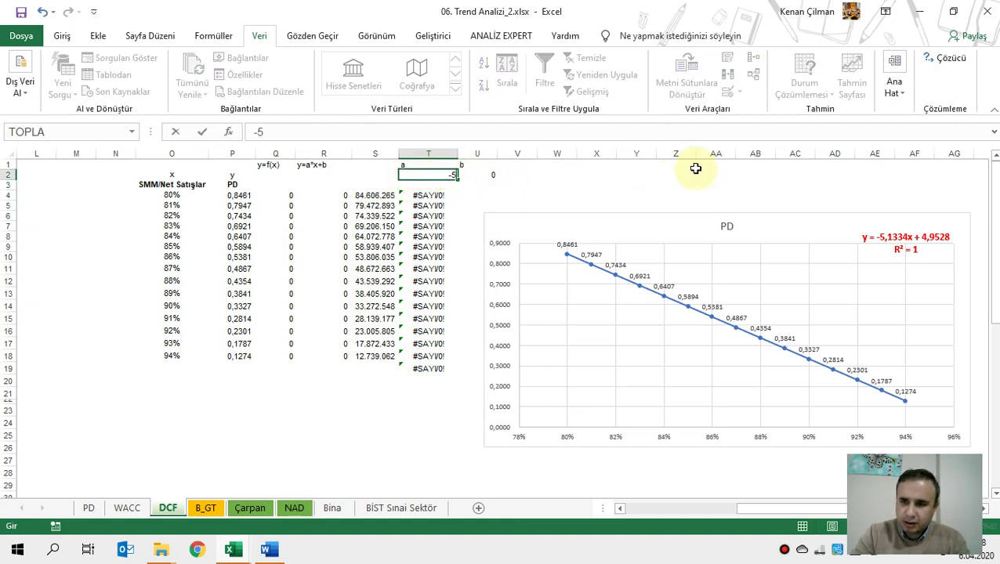
pyautogui.write('5,1334')
pyautogui.press('Tab')
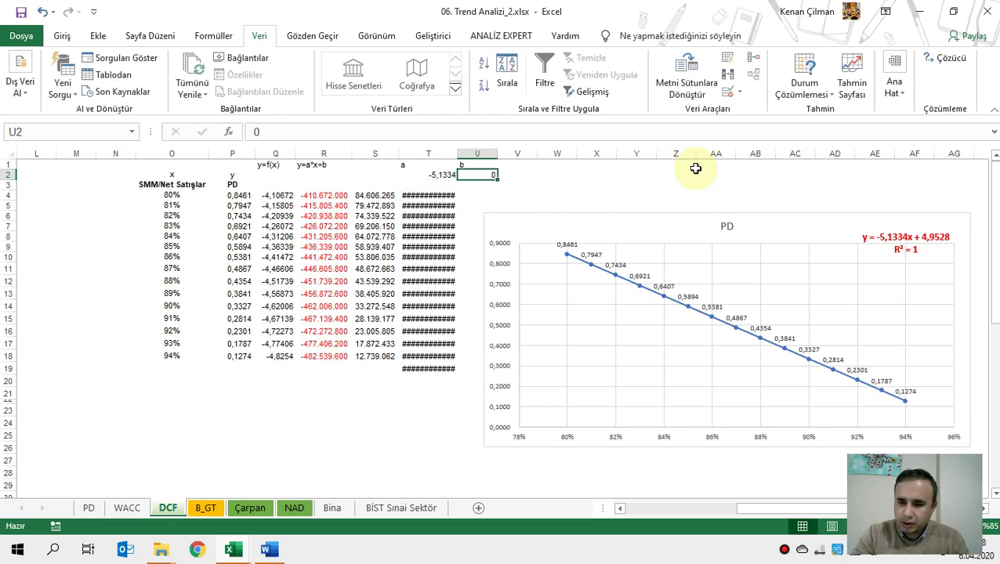
pyautogui.write('4,9528')
pyautogui.press('Return')
pyautogui.click(437, 175)
pyautogui.moveTo(437, 175); pyautogui.dragTo(445, 354)
pyautogui.click(428, 318)
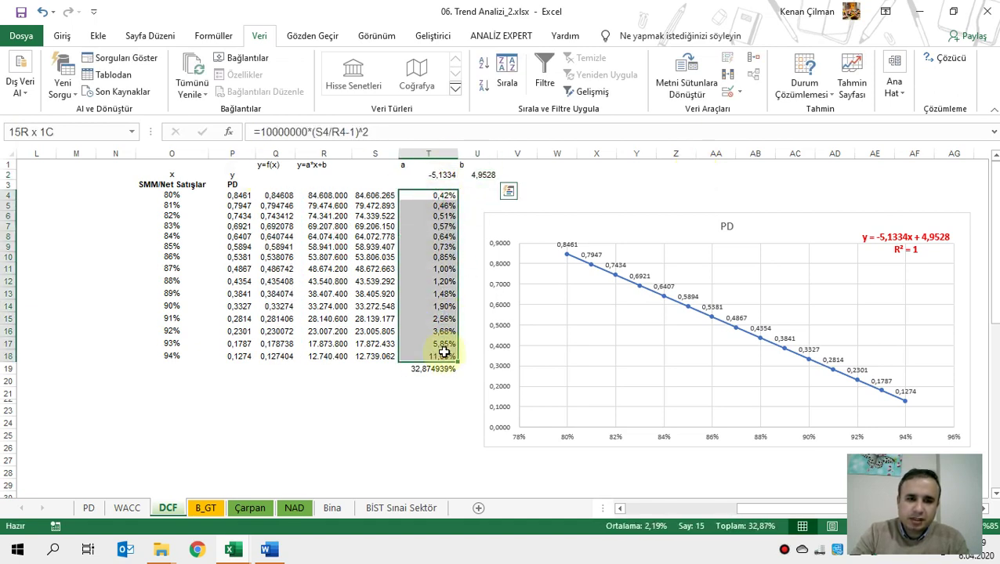
pyautogui.click(324, 256)
pyautogui.click(428, 195)
# Try to minimise T19 with Solver by changing T2:U2, using the evolutionary (Açılım) solving method
pyautogui.click(428, 368)
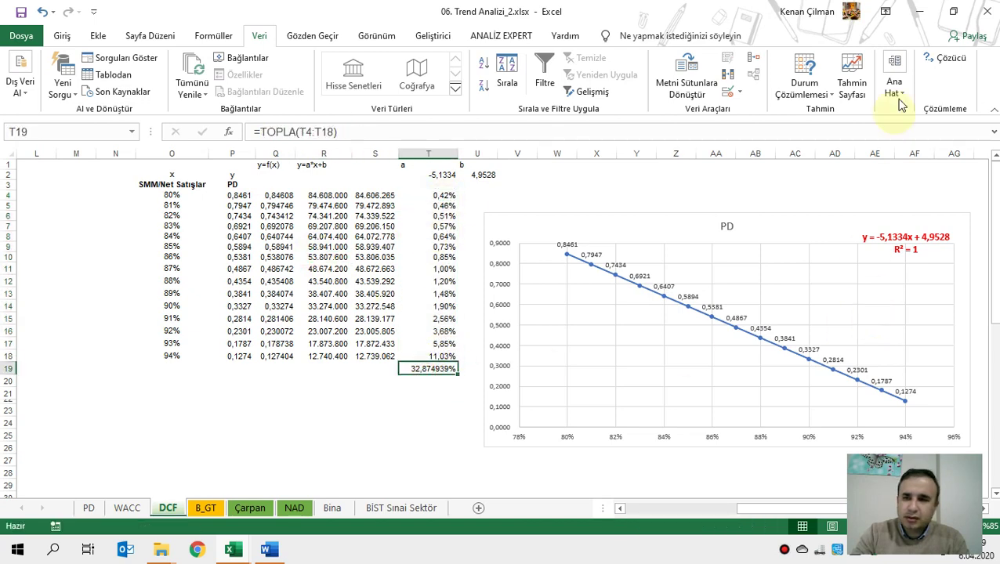
pyautogui.click(945, 60)
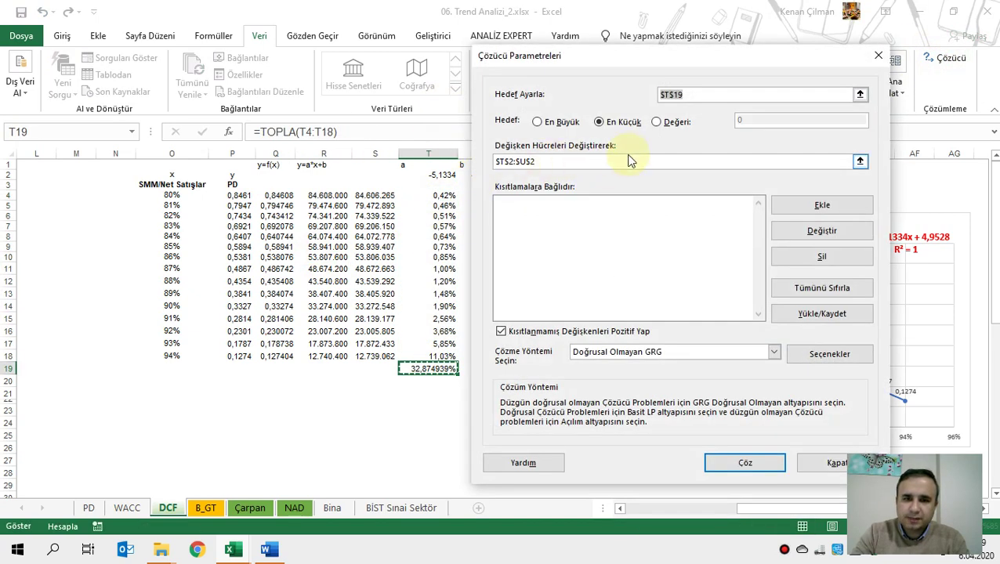
pyautogui.click(669, 353)
pyautogui.click(603, 384)
pyautogui.click(741, 463)
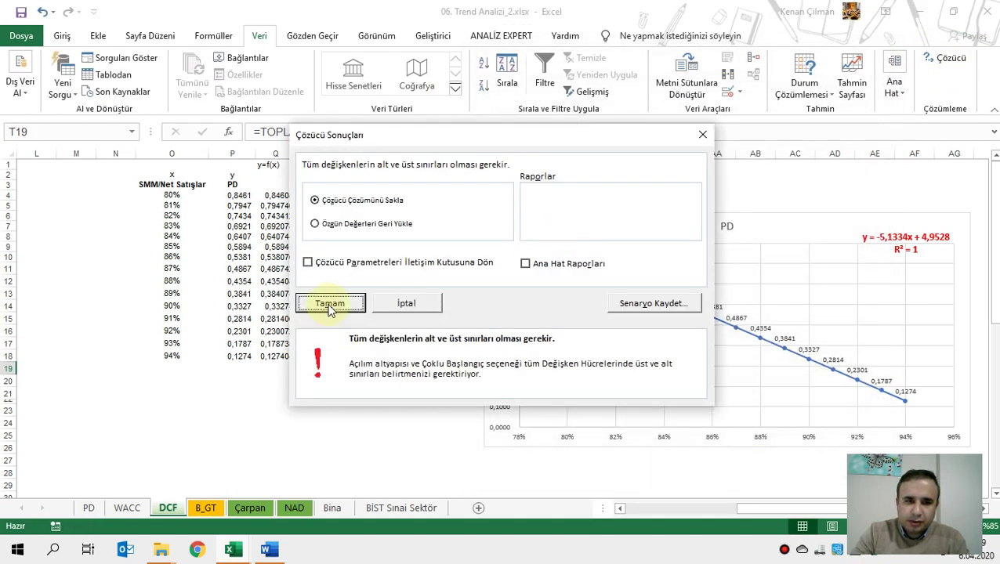
pyautogui.click(329, 303)
# Review the calculated values in column R, the deviations in T4:T18 and the coefficients in T2:U2
pyautogui.click(359, 193)
pyautogui.moveTo(462, 294); pyautogui.dragTo(469, 334)
pyautogui.click(428, 247)
pyautogui.moveTo(326, 195); pyautogui.dragTo(324, 357)
pyautogui.click(431, 369)
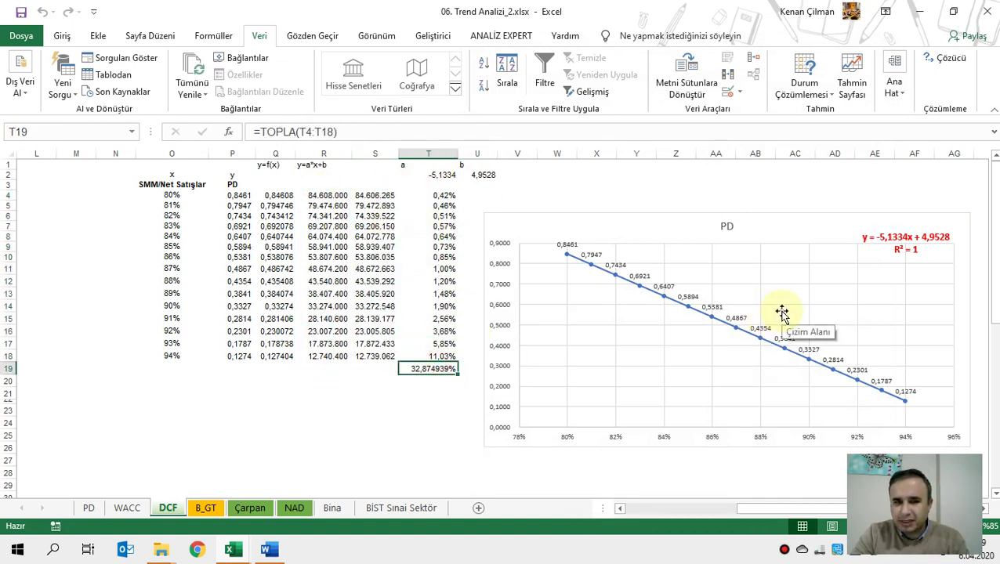
pyautogui.moveTo(441, 196); pyautogui.dragTo(443, 357)
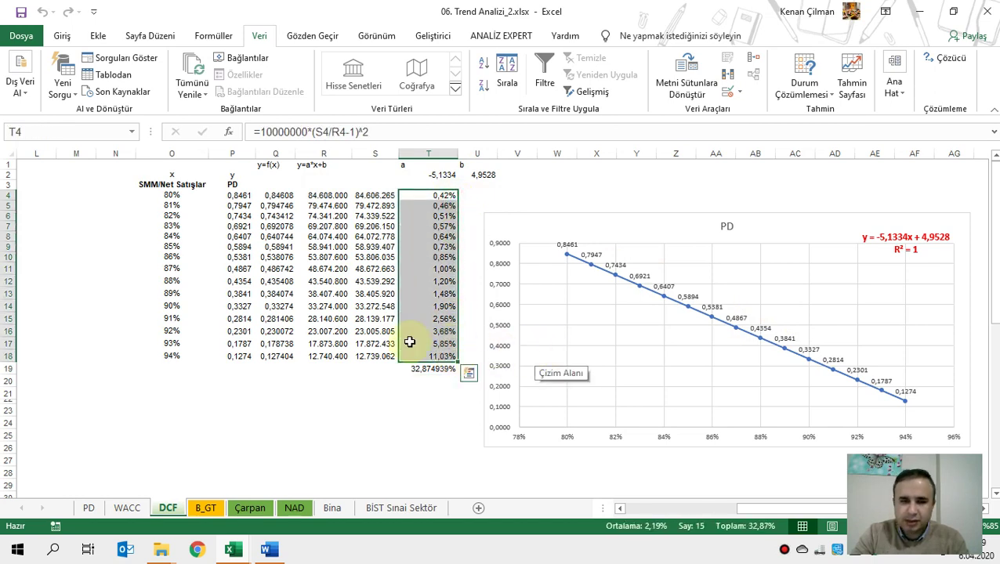
pyautogui.click(314, 255)
pyautogui.moveTo(443, 174); pyautogui.dragTo(475, 176)
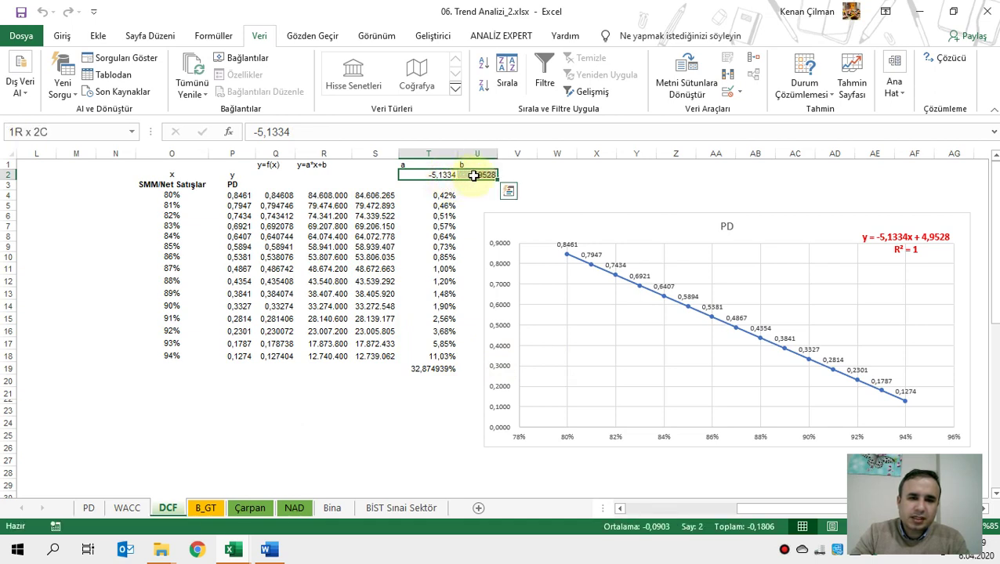
pyautogui.moveTo(235, 195); pyautogui.dragTo(319, 196)
pyautogui.click(275, 196)
pyautogui.click(325, 196)
pyautogui.click(375, 196)
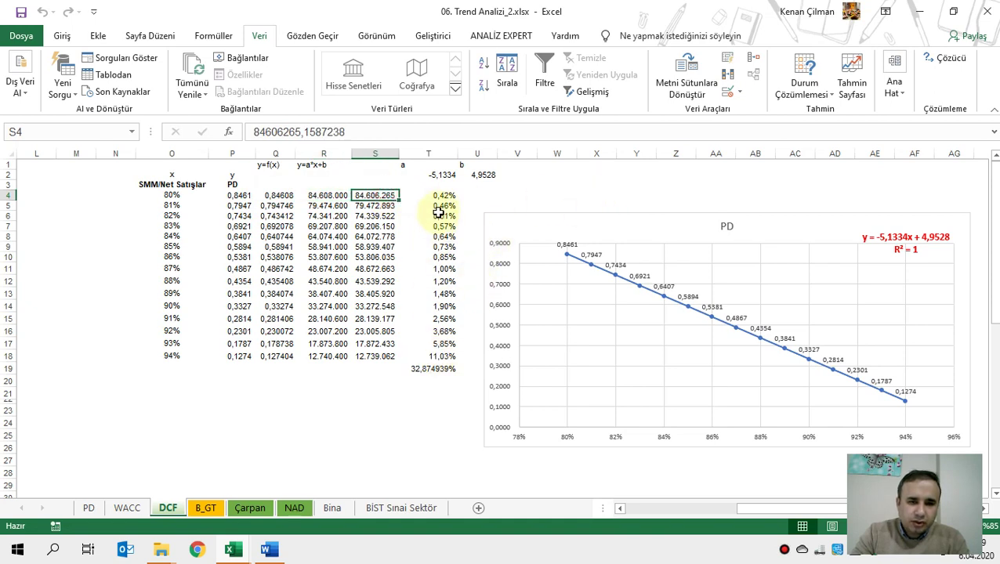
# Clear the deviations and their total from T5:T20, keeping only the formula in T4
pyautogui.moveTo(443, 206); pyautogui.dragTo(444, 377)
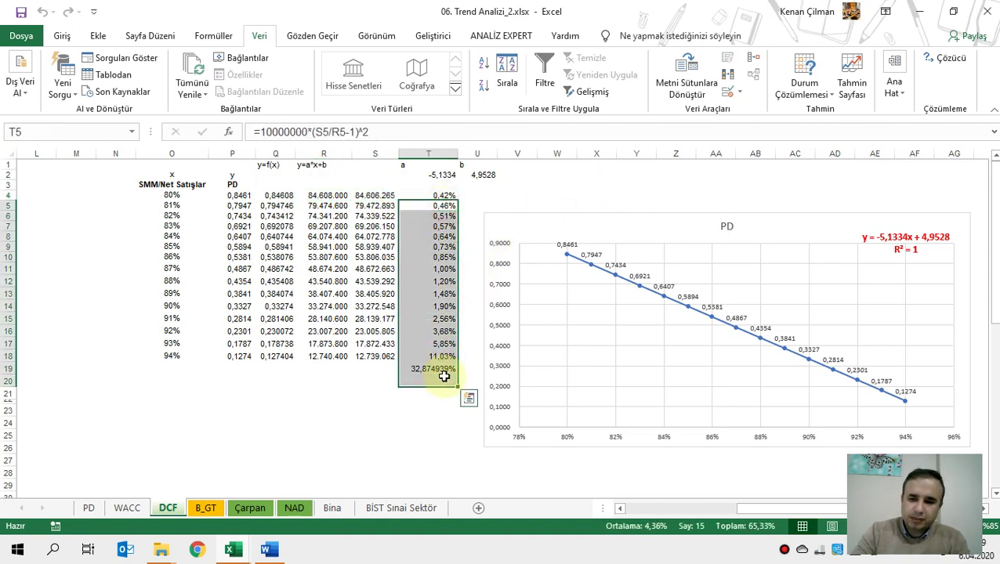
pyautogui.press('Delete')
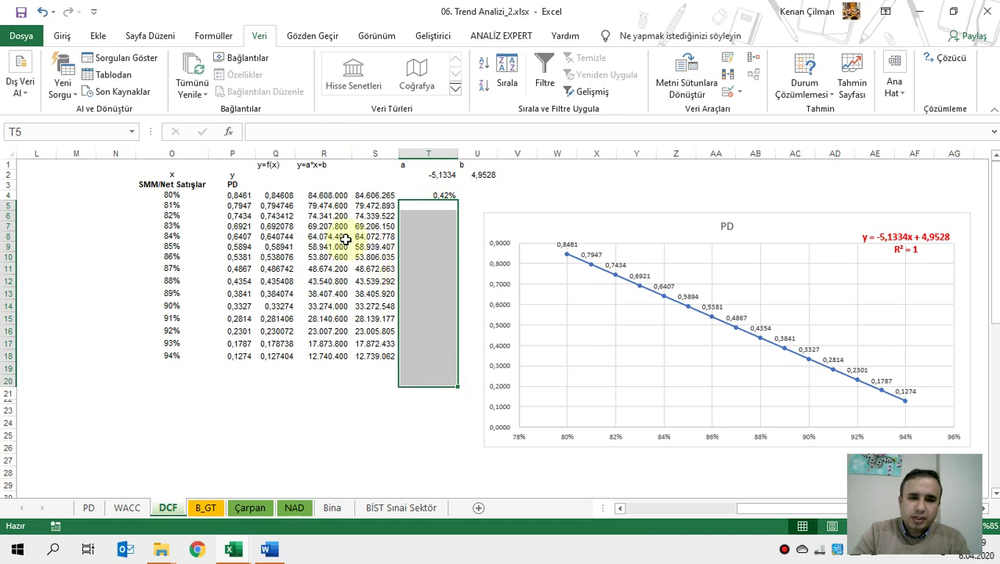
# Compare P4, Q4 and the deviation in T4 with the coefficients in T2 and U2
pyautogui.click(235, 195)
pyautogui.click(442, 195)
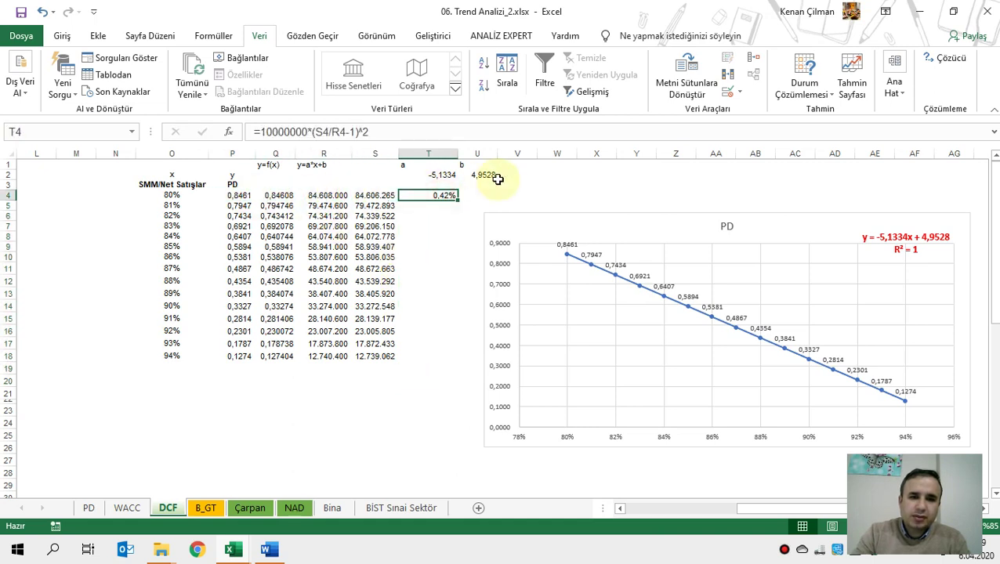
pyautogui.click(276, 194)
pyautogui.click(441, 195)
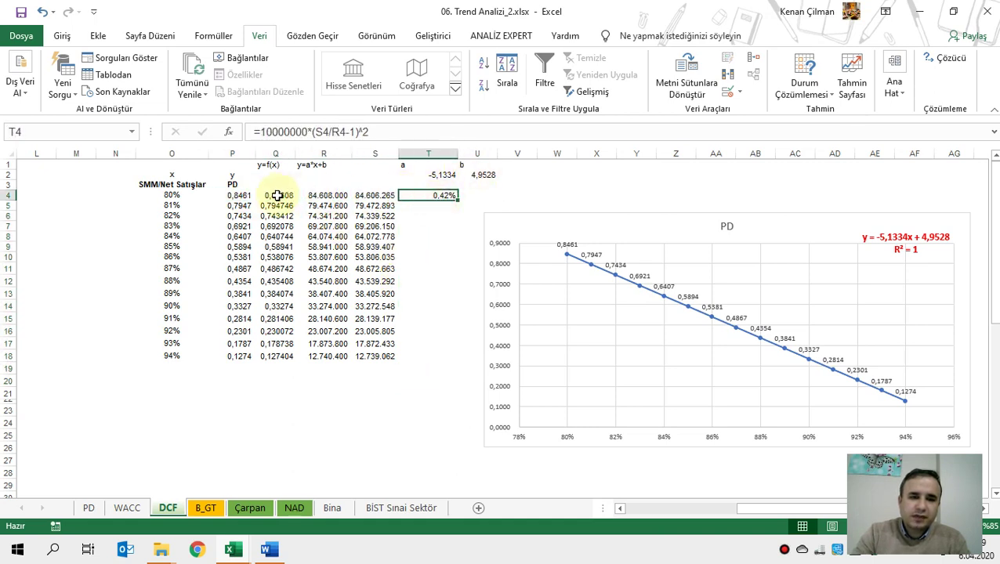
pyautogui.click(478, 175)
pyautogui.click(442, 175)
pyautogui.click(439, 195)
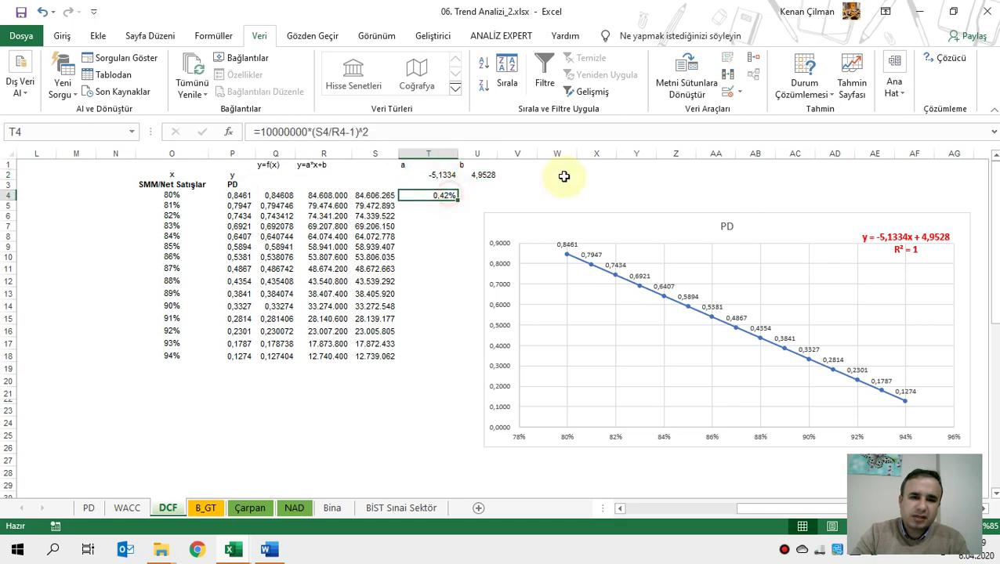
pyautogui.moveTo(480, 174); pyautogui.dragTo(424, 175)
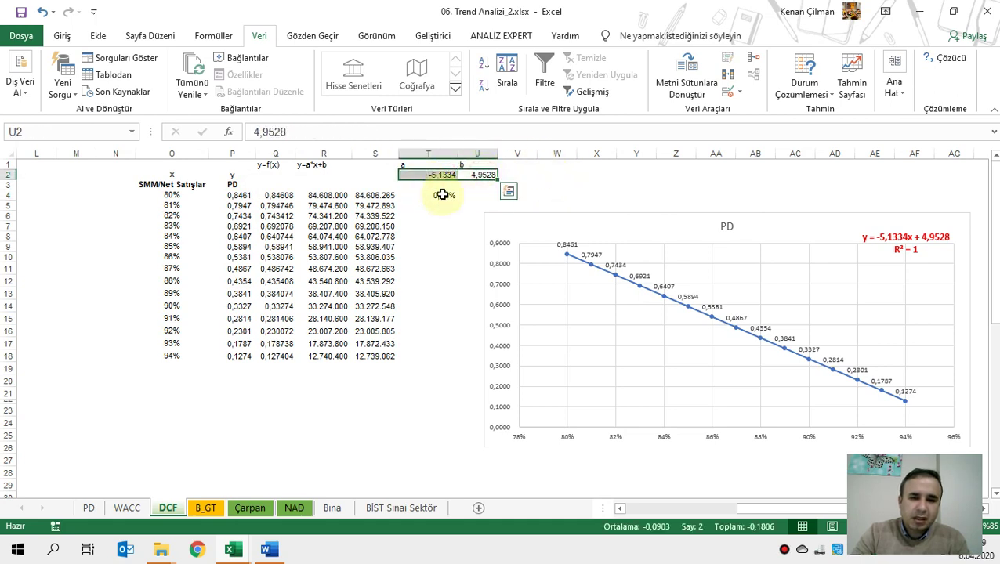
# Use Goal Seek to bring T4 to 0 by changing the coefficient in T2, and accept the solution
pyautogui.click(443, 195)
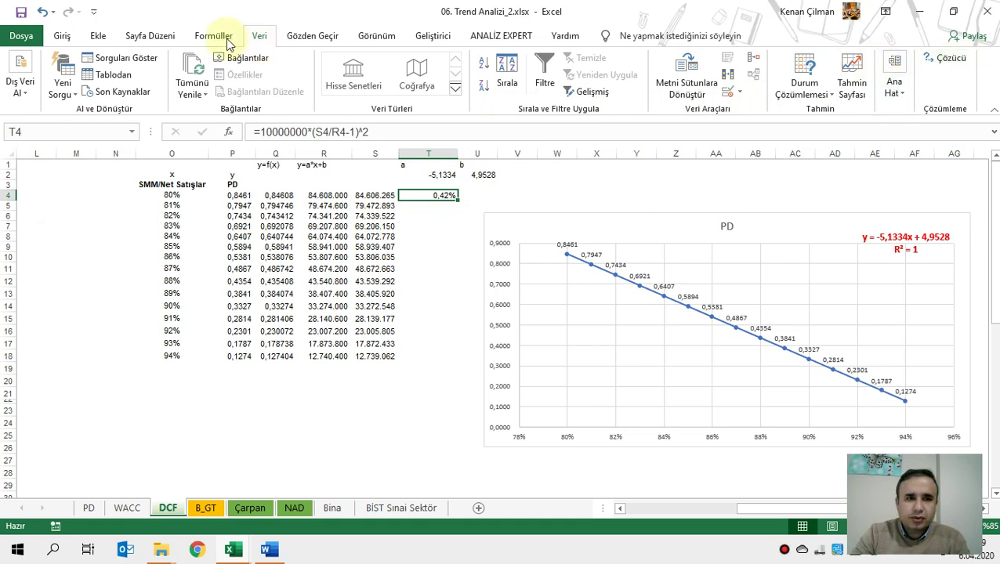
pyautogui.click(801, 86)
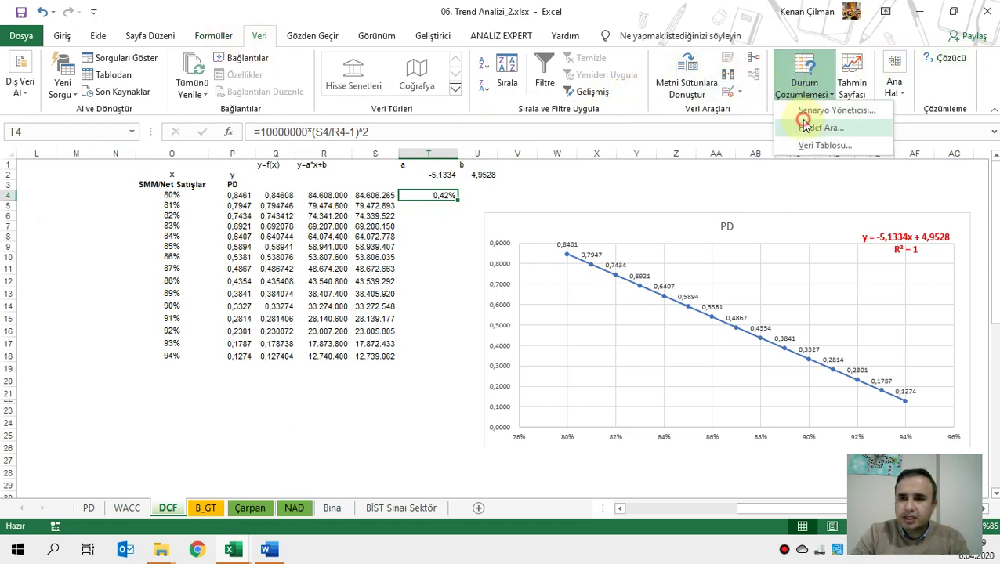
pyautogui.click(816, 127)
pyautogui.click(695, 265)
pyautogui.write('0')
pyautogui.click(423, 174)
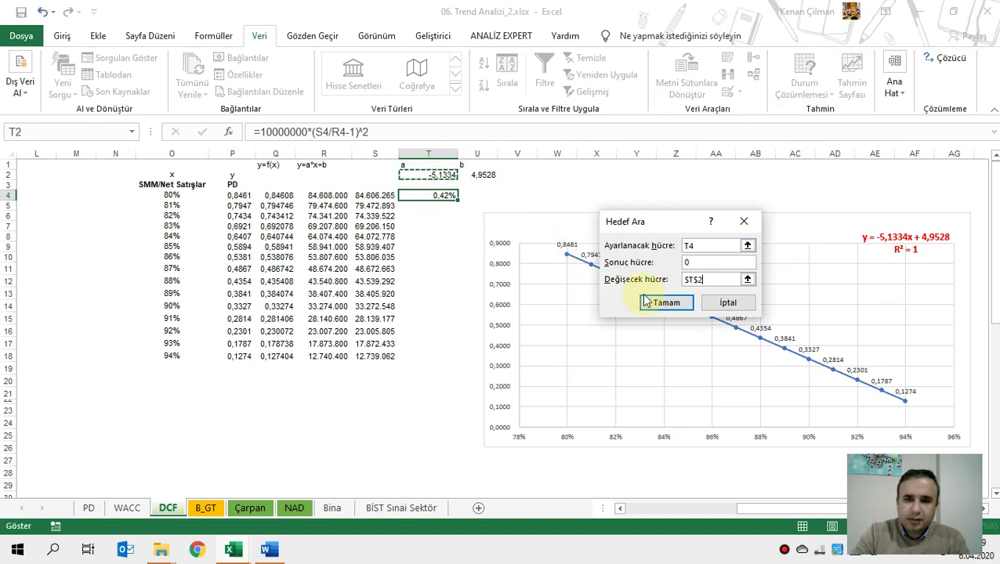
pyautogui.click(645, 302)
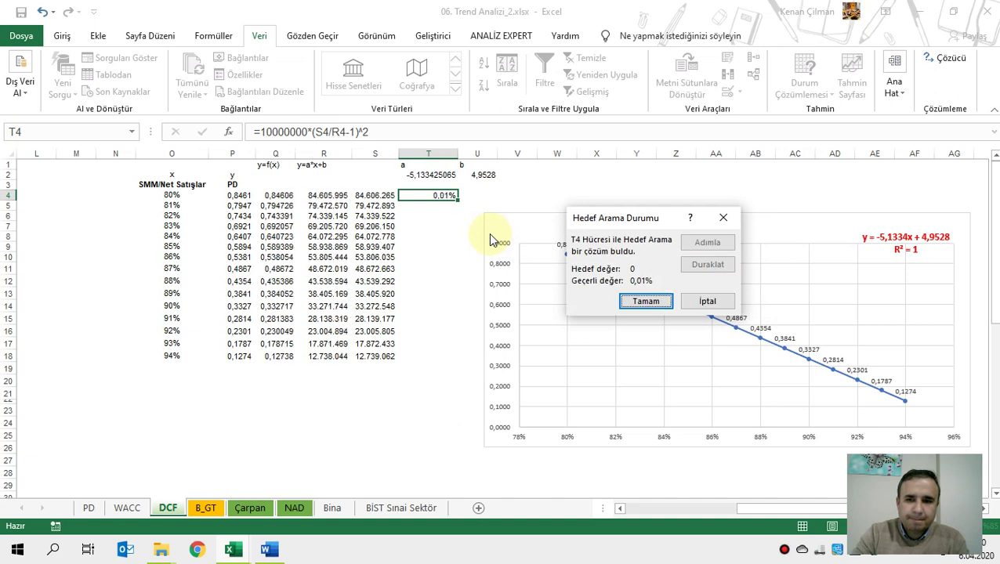
pyautogui.click(646, 301)
# Inspect the coefficients in T2:U2 and the deviation in T4 against R4 and S4
pyautogui.click(407, 175)
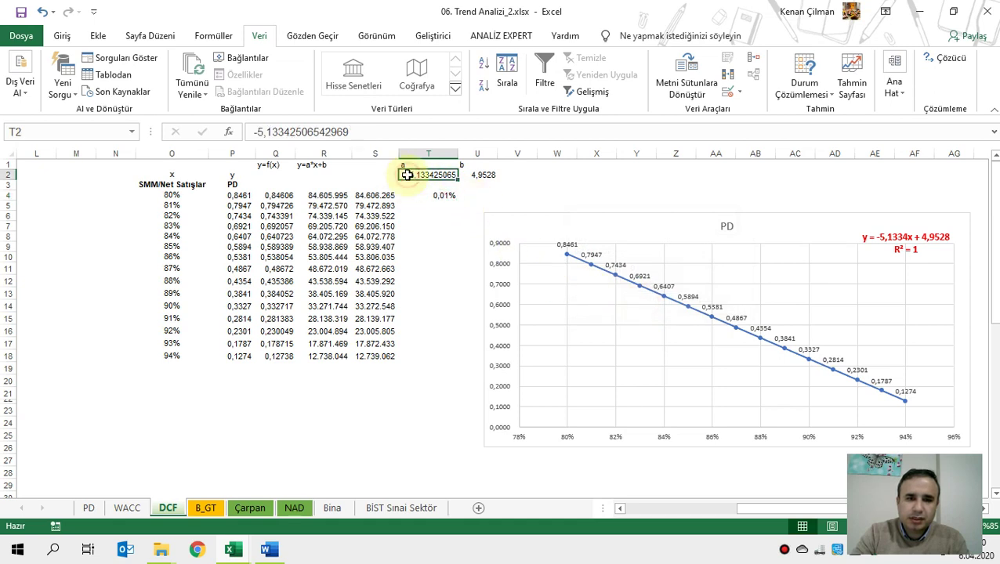
pyautogui.moveTo(407, 175); pyautogui.dragTo(476, 174)
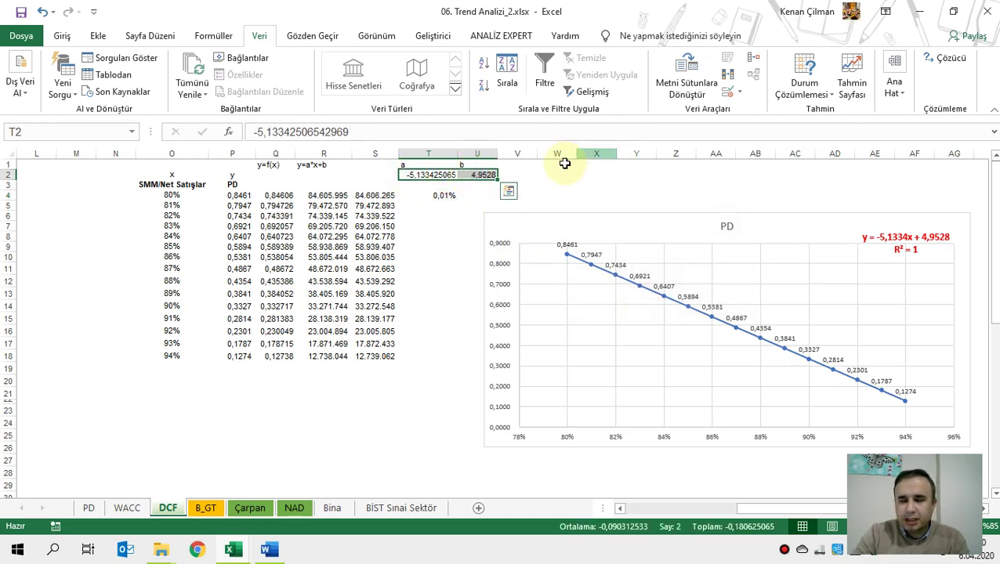
pyautogui.click(436, 229)
pyautogui.click(439, 195)
pyautogui.moveTo(345, 194); pyautogui.dragTo(431, 196)
pyautogui.click(431, 196)
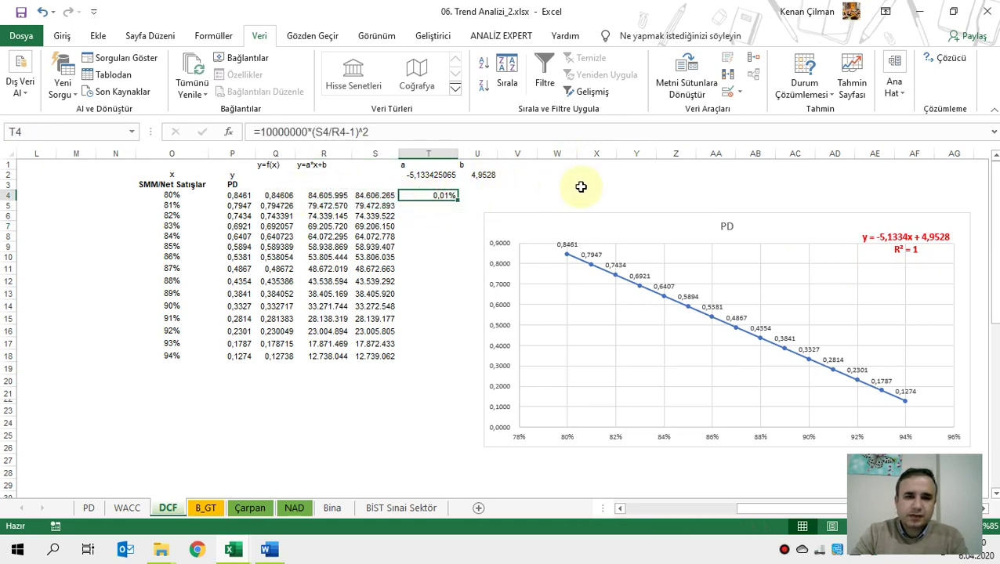
# Review the deviation formula in T4 and compare the scaled values in columns R and S from row 4 to row 18
pyautogui.press('F2')
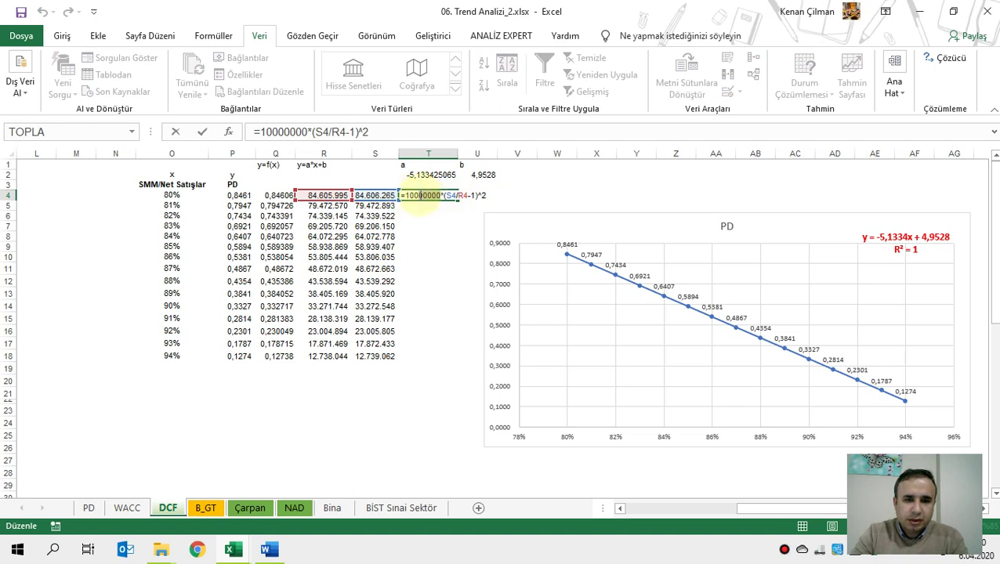
pyautogui.press('Escape')
pyautogui.moveTo(323, 195); pyautogui.dragTo(432, 196)
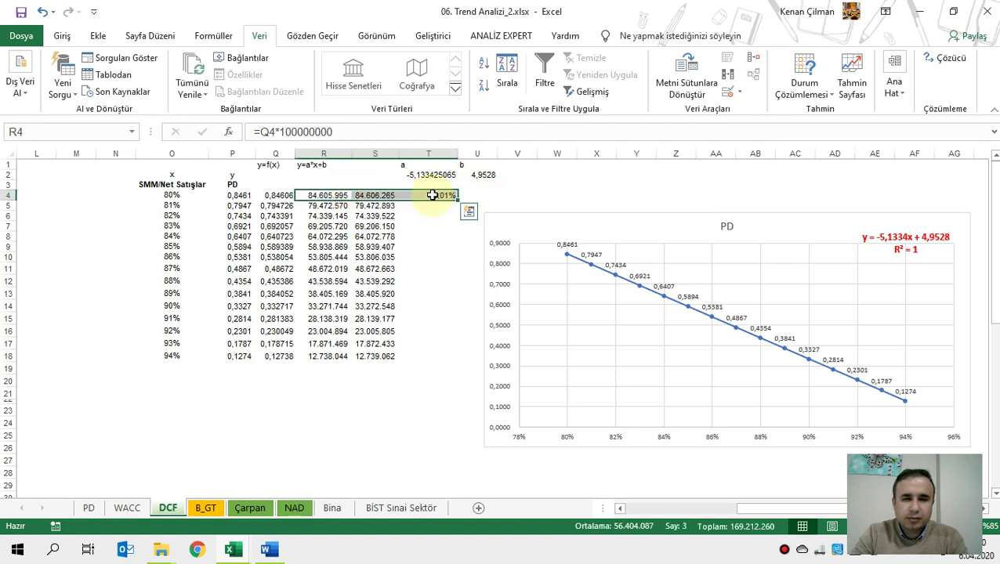
pyautogui.click(431, 195)
pyautogui.moveTo(345, 195); pyautogui.dragTo(368, 205)
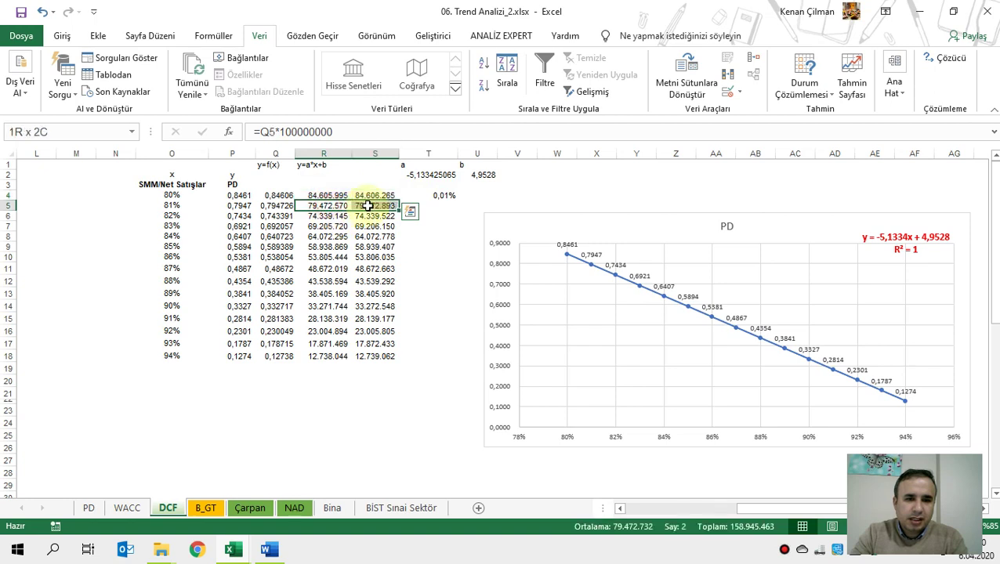
pyautogui.click(325, 226)
pyautogui.moveTo(337, 357); pyautogui.dragTo(376, 357)
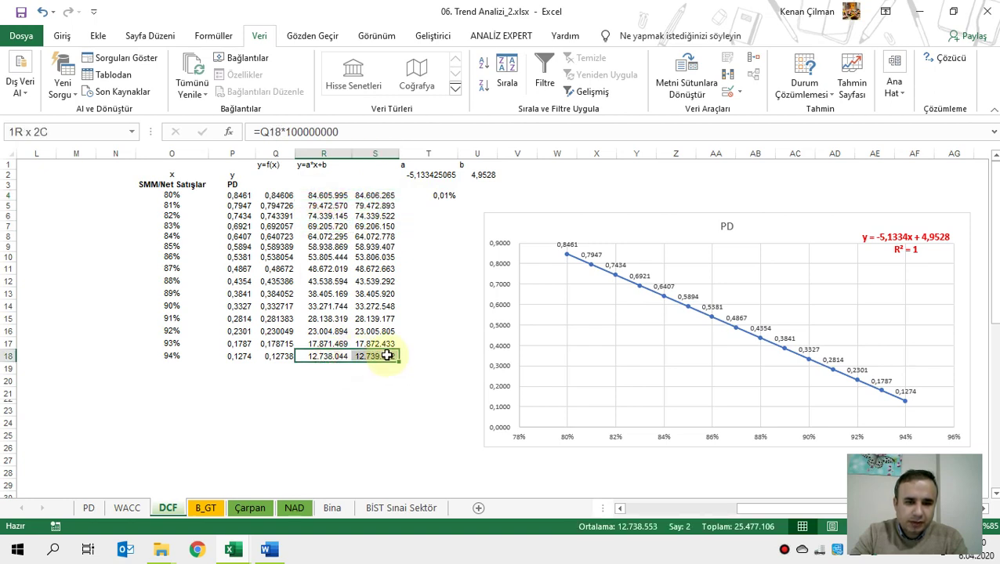
# Fill the deviation formula from T4 down to T18 and clear the whole range T4:T18
pyautogui.click(443, 195)
pyautogui.doubleClick(458, 201)
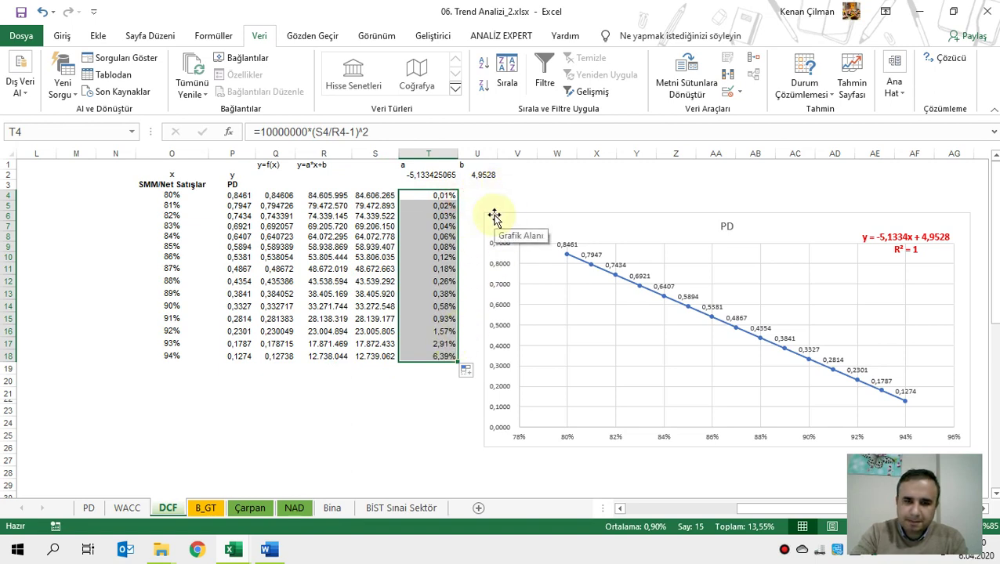
pyautogui.press('Delete')
# Centre the labels and values of coefficients a and b in T1:U2
pyautogui.moveTo(416, 174); pyautogui.dragTo(474, 173)
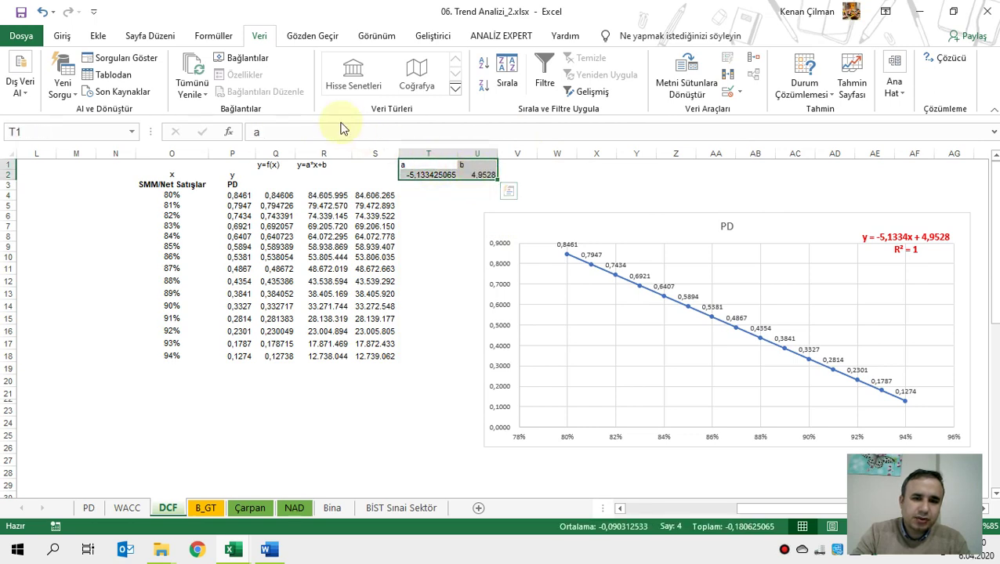
pyautogui.click(60, 37)
pyautogui.click(257, 86)
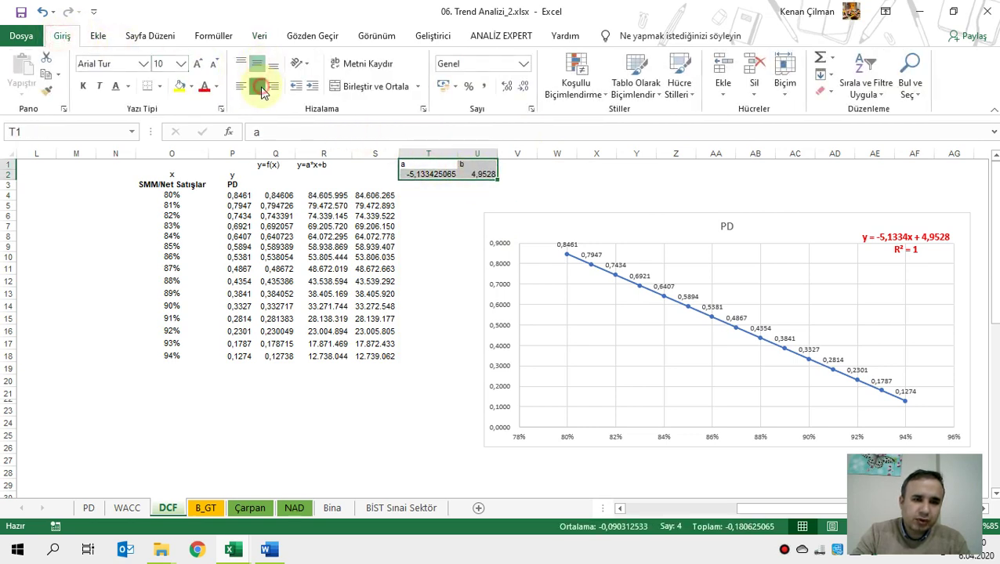
# Review the coefficients in T2:U2 and compare the x values, PD values and trendline estimates across columns O to S
pyautogui.moveTo(429, 174); pyautogui.dragTo(477, 172)
pyautogui.click(312, 204)
pyautogui.moveTo(232, 185); pyautogui.dragTo(374, 358)
pyautogui.click(290, 297)
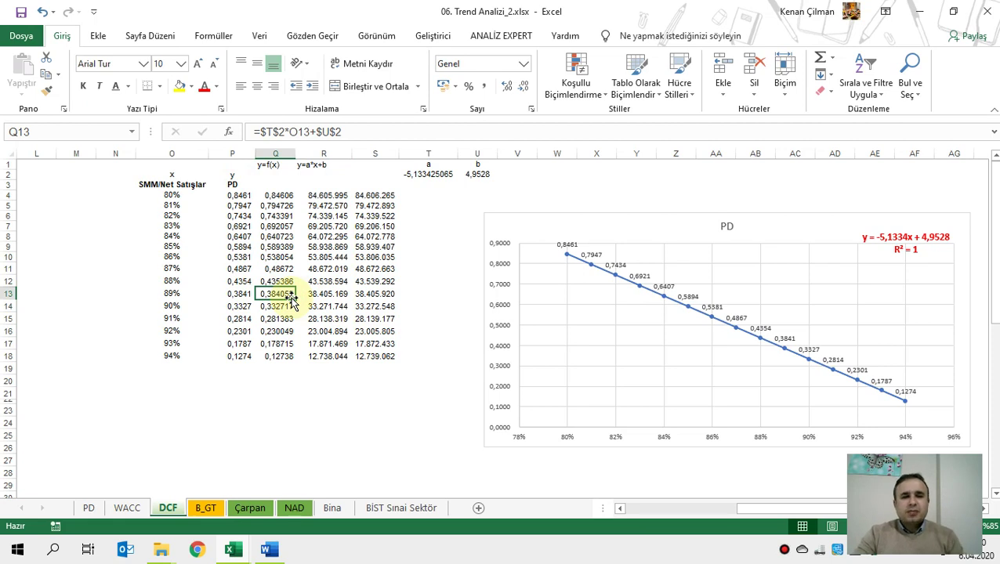
pyautogui.moveTo(239, 196); pyautogui.dragTo(234, 333)
pyautogui.moveTo(373, 195); pyautogui.dragTo(383, 360)
pyautogui.moveTo(172, 195); pyautogui.dragTo(172, 357)
pyautogui.click(377, 281)
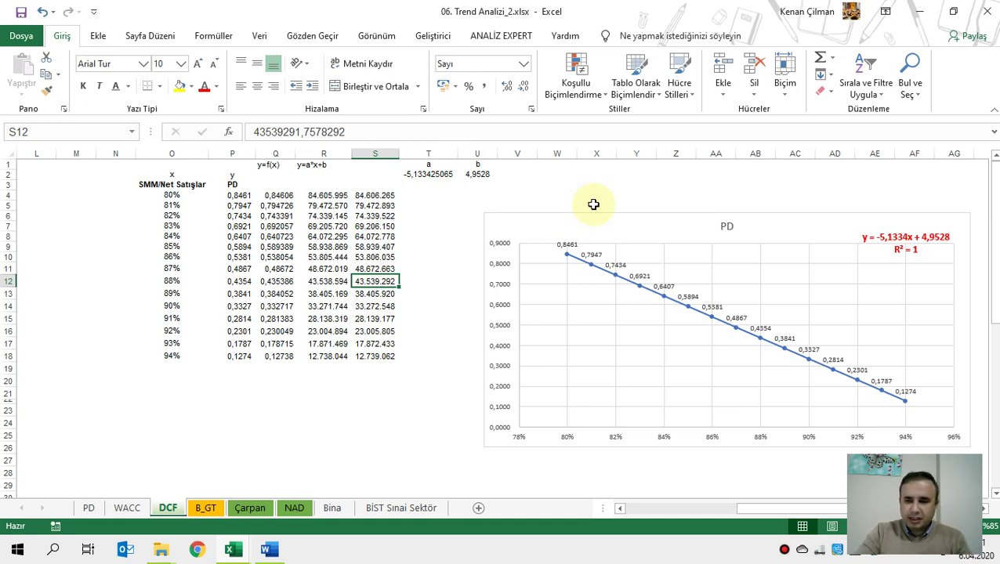
pyautogui.moveTo(251, 196); pyautogui.dragTo(329, 305)
pyautogui.click(328, 281)
pyautogui.moveTo(271, 207); pyautogui.dragTo(339, 324)
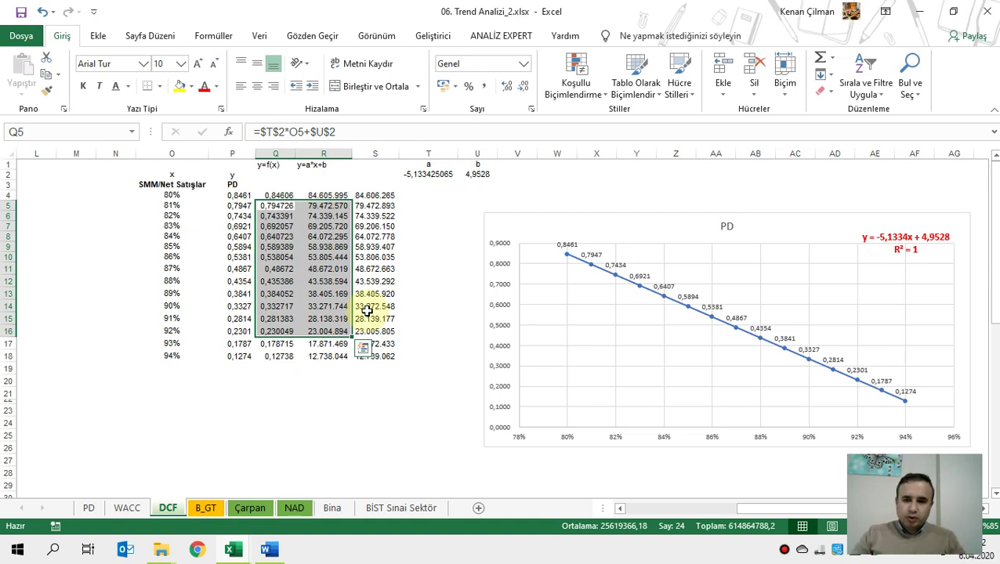
pyautogui.click(153, 293)
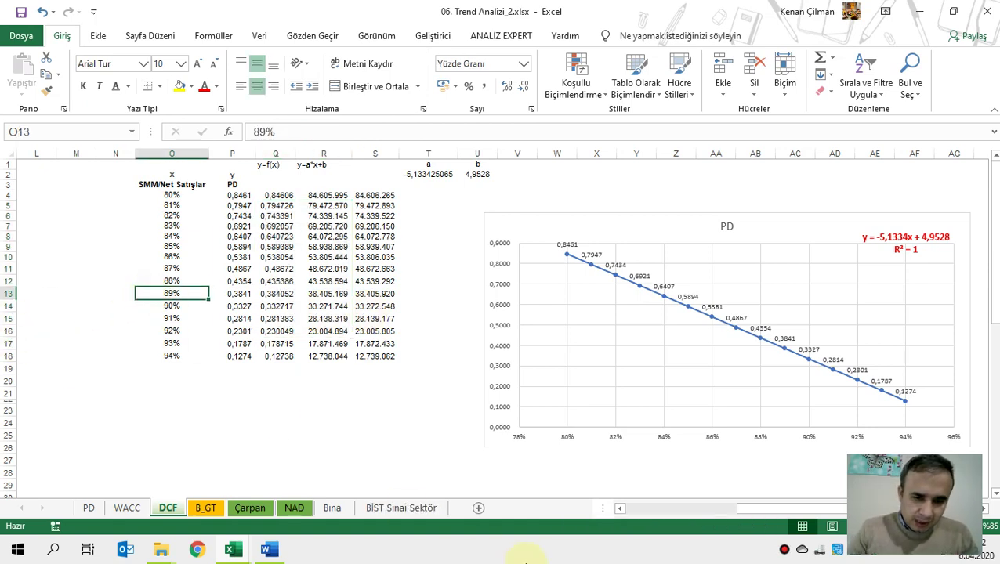